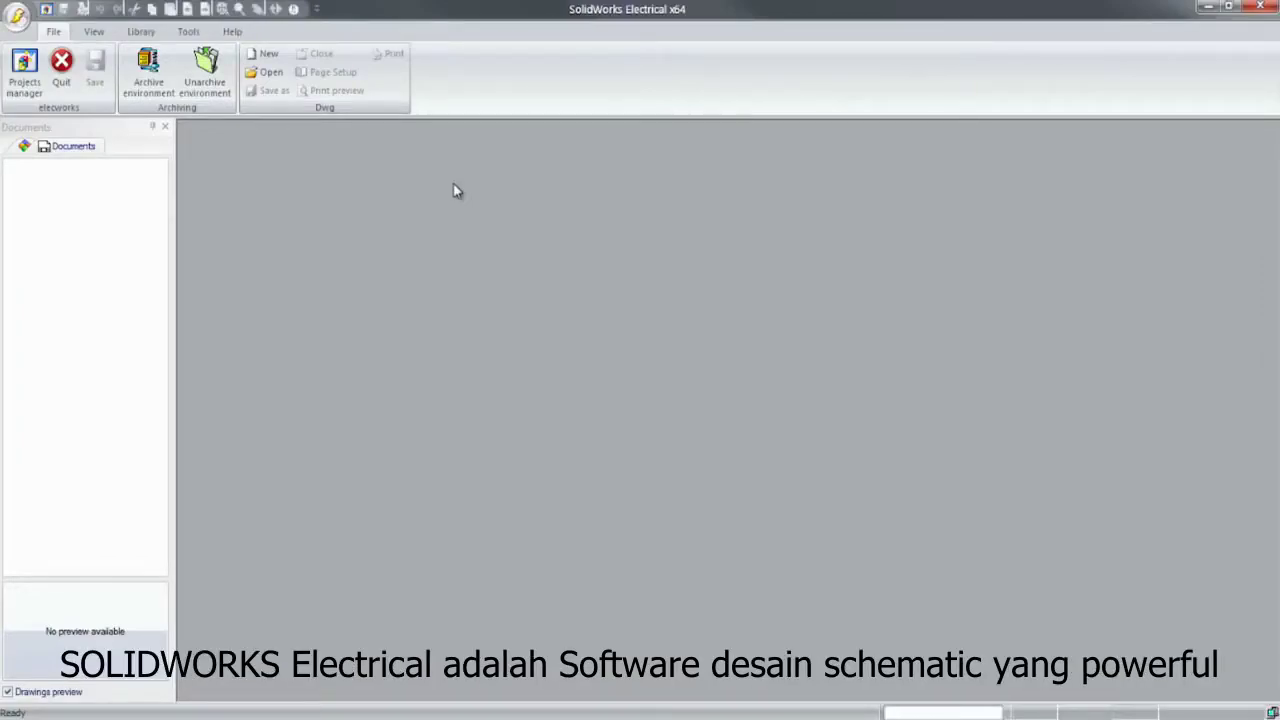
Open the Projects Manager from the File ribbon to list recent projects
left_click(26, 88)
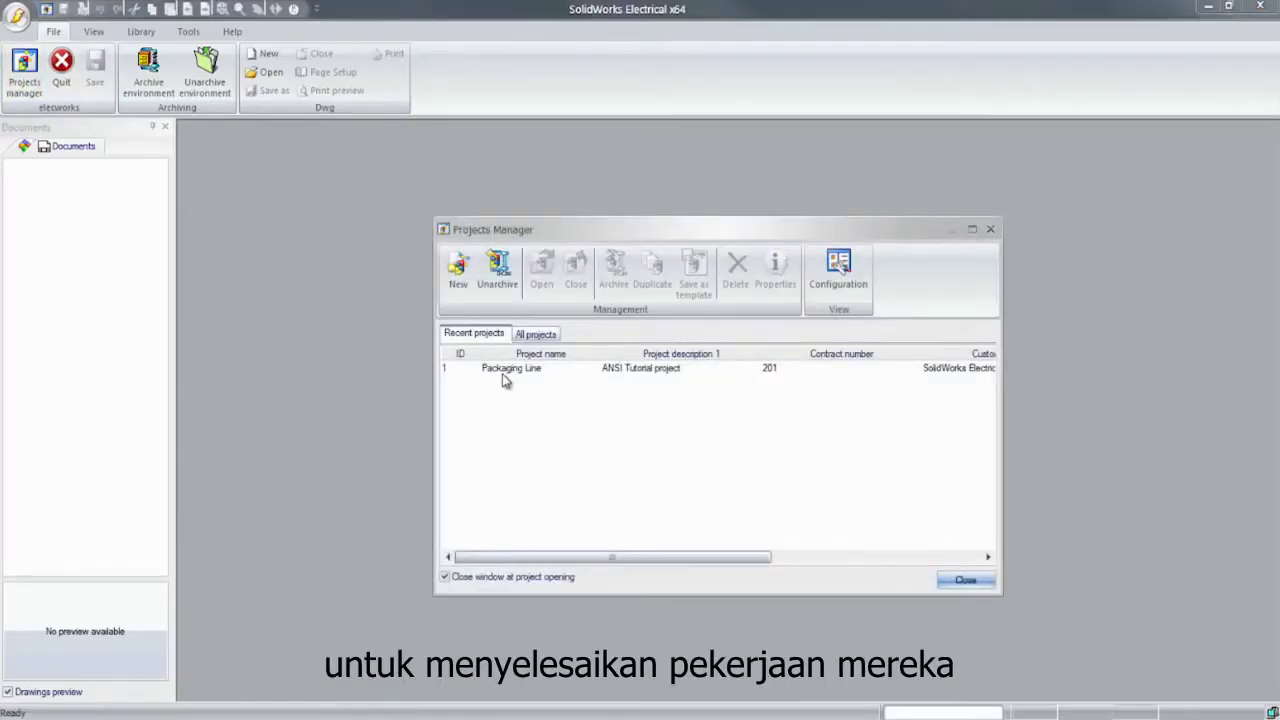
Open the Packaging Line project and expand its document book
left_click(504, 370)
left_click(541, 268)
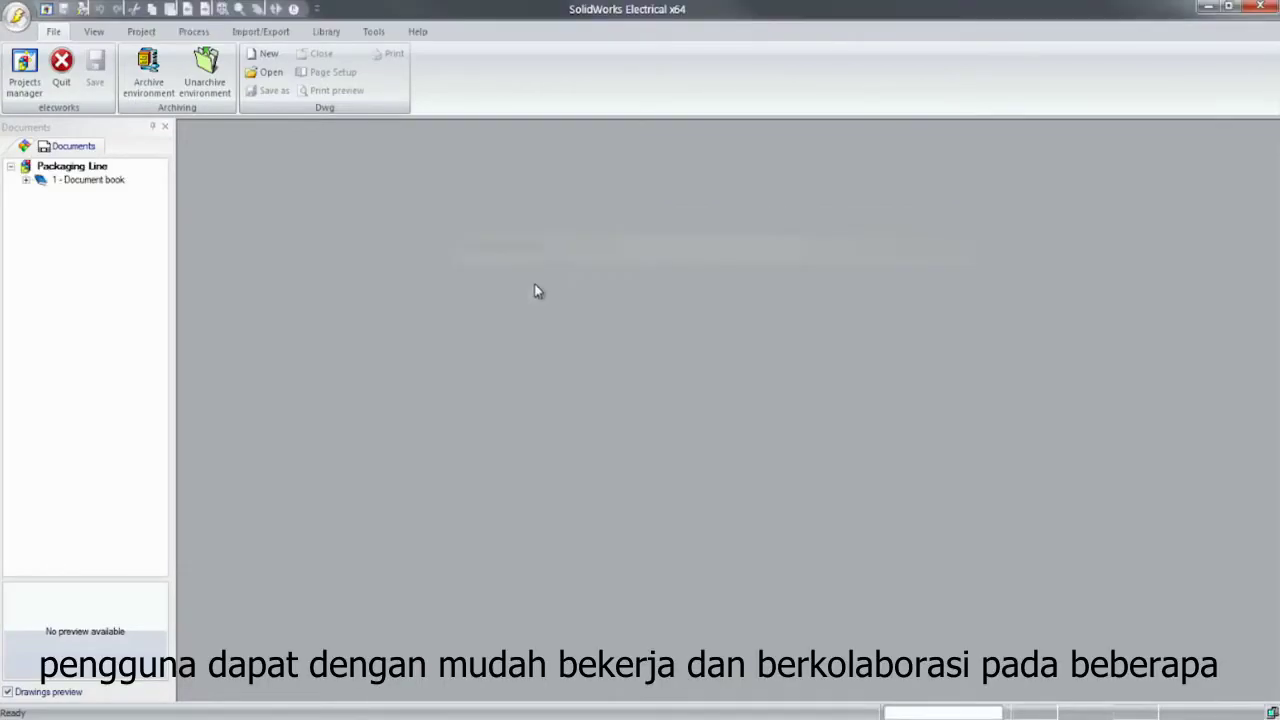
left_click(27, 182)
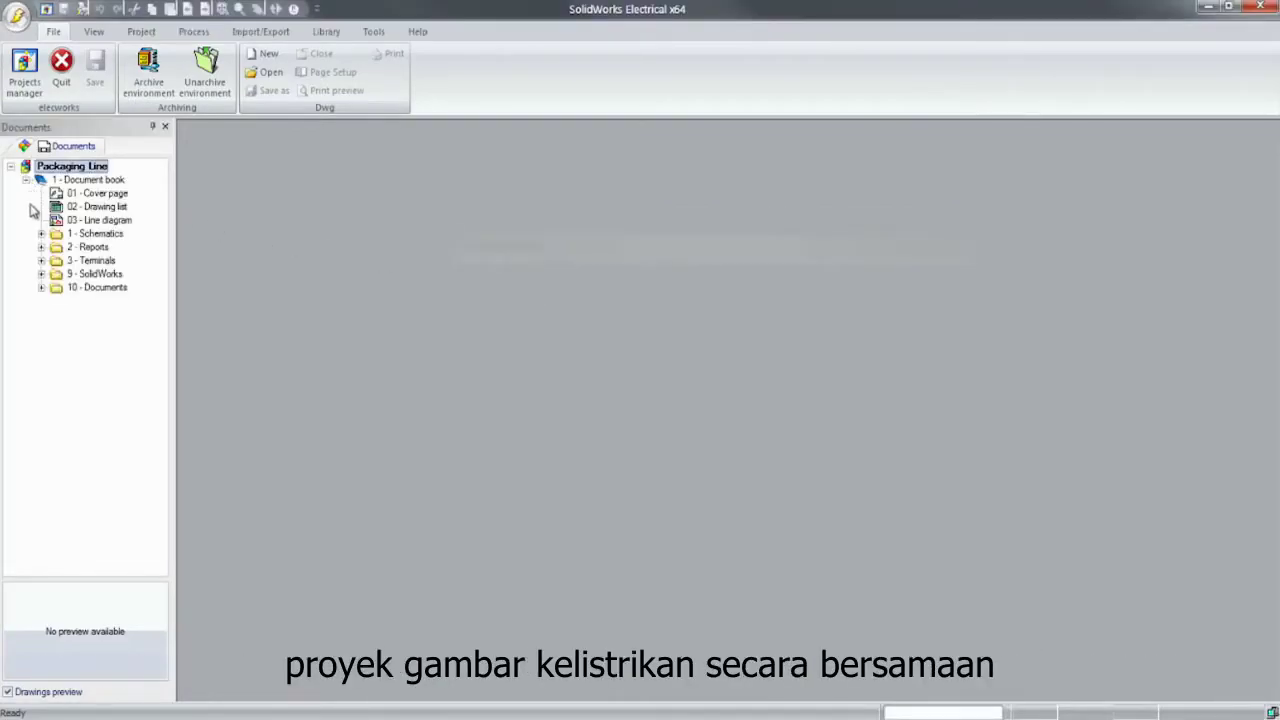
Expand the Schematics, Reports, Terminals and Documents folders, then open 03 - Line diagram
left_click(40, 234)
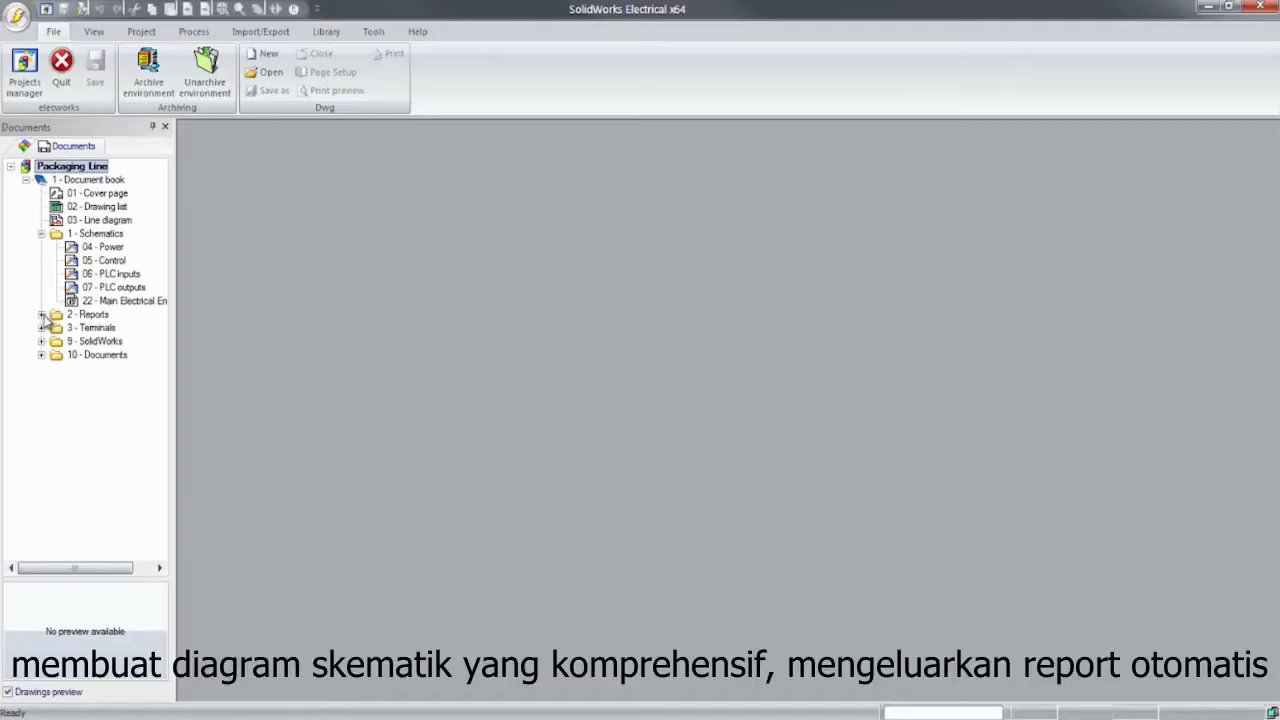
left_click(42, 314)
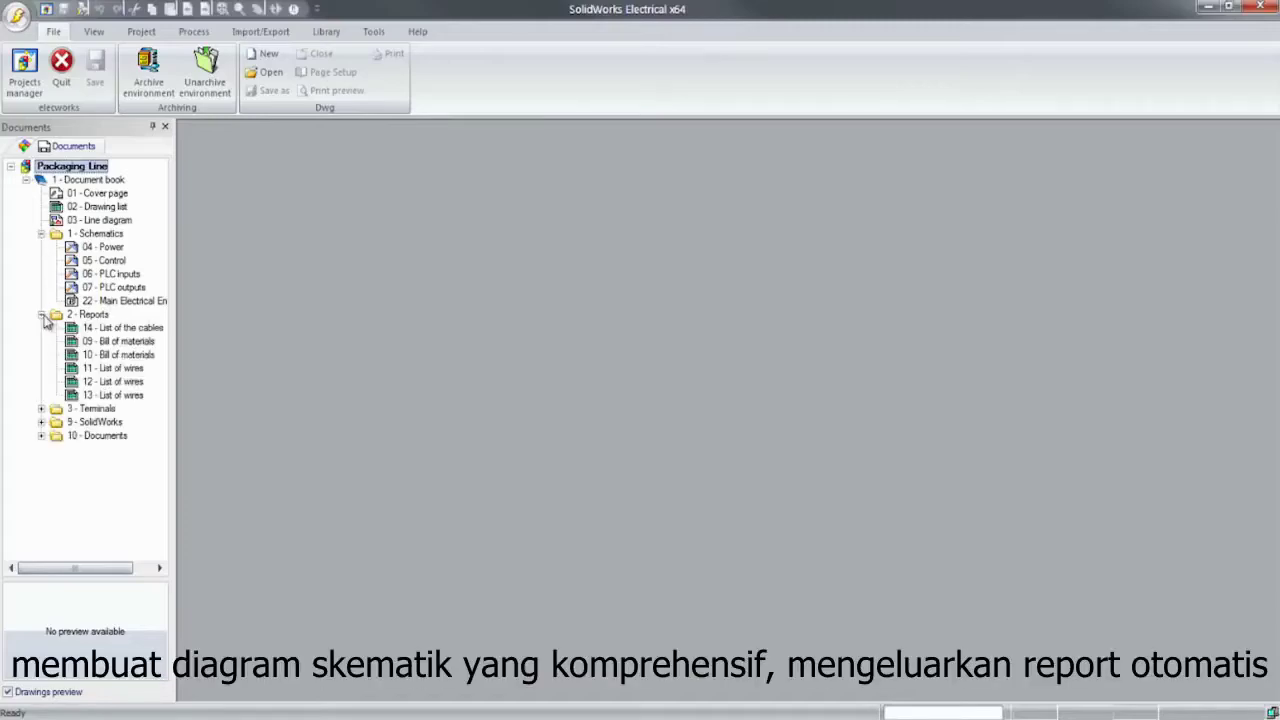
left_click(41, 409)
left_click(41, 463)
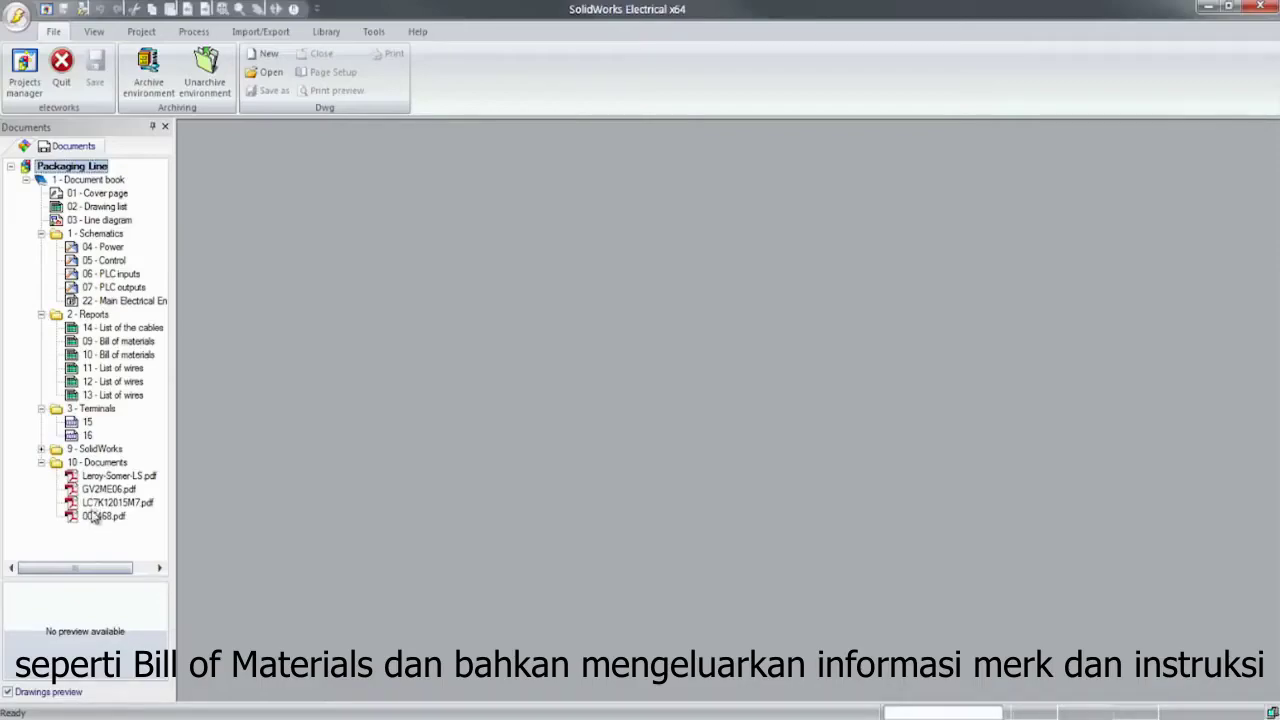
double_click(80, 220)
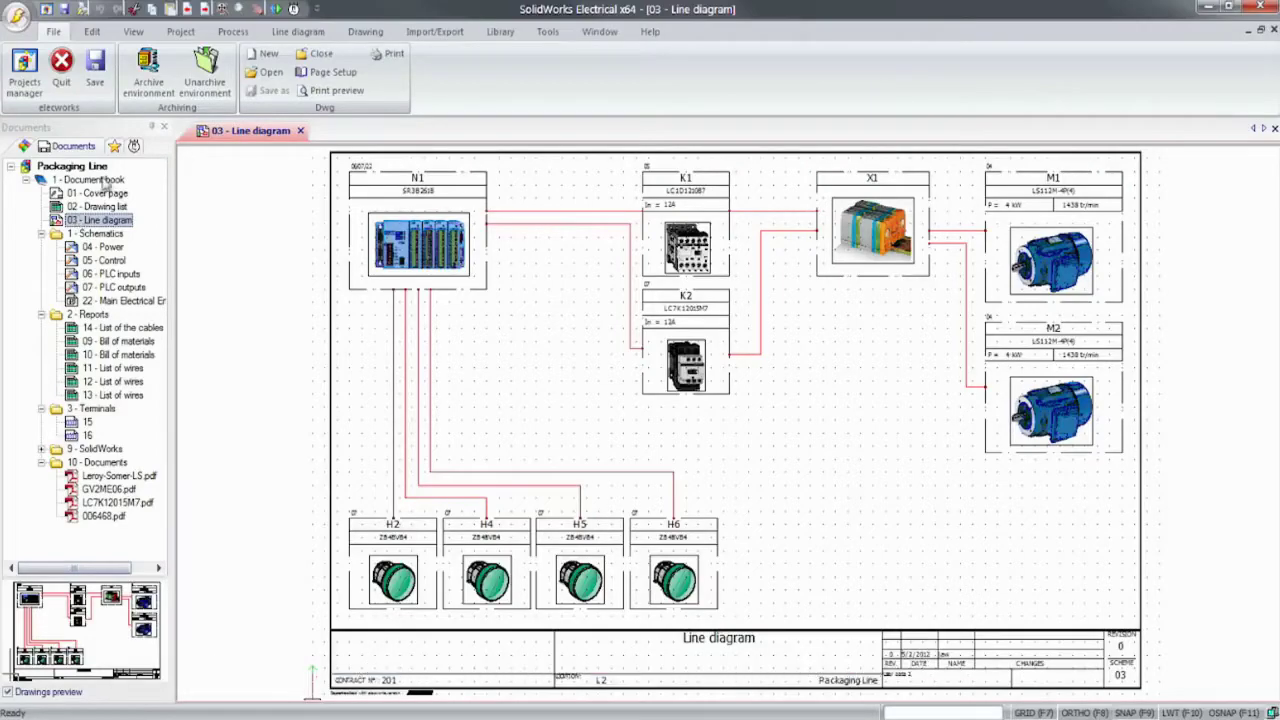
Choose the blue motor symbol from the Motors library via Line diagram > Insert symbol > Other symbol
left_click(298, 31)
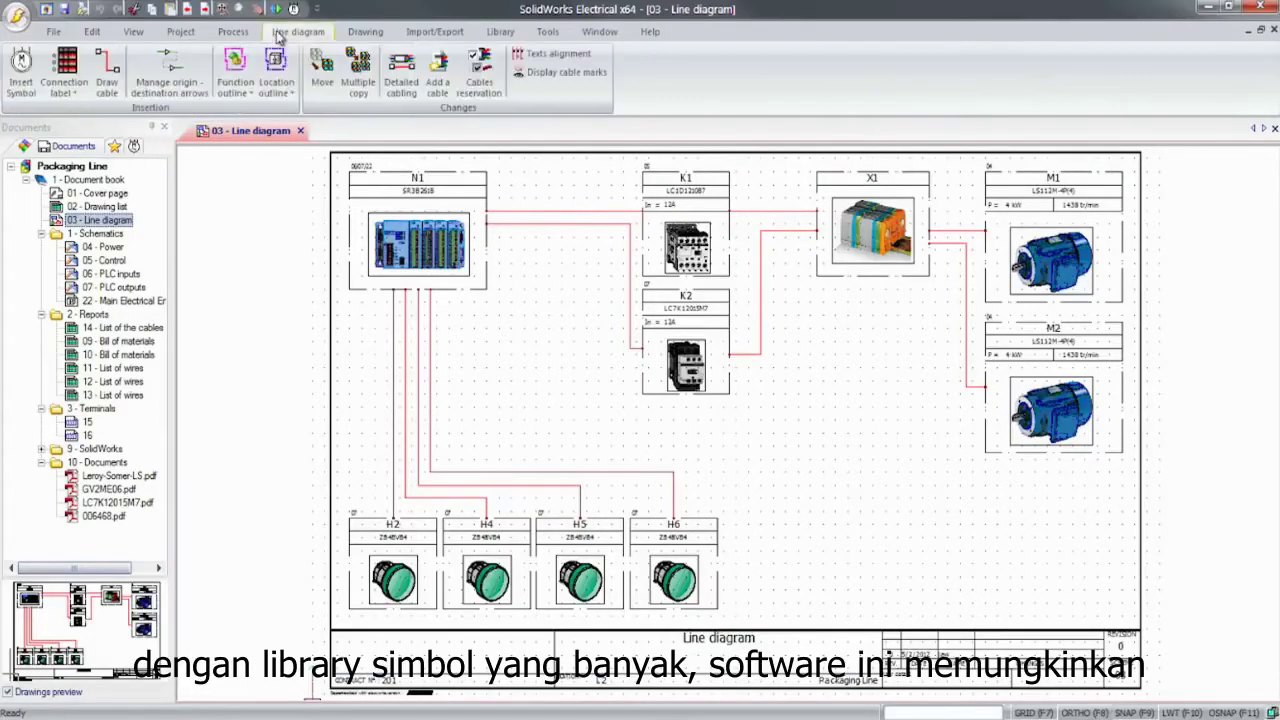
left_click(20, 70)
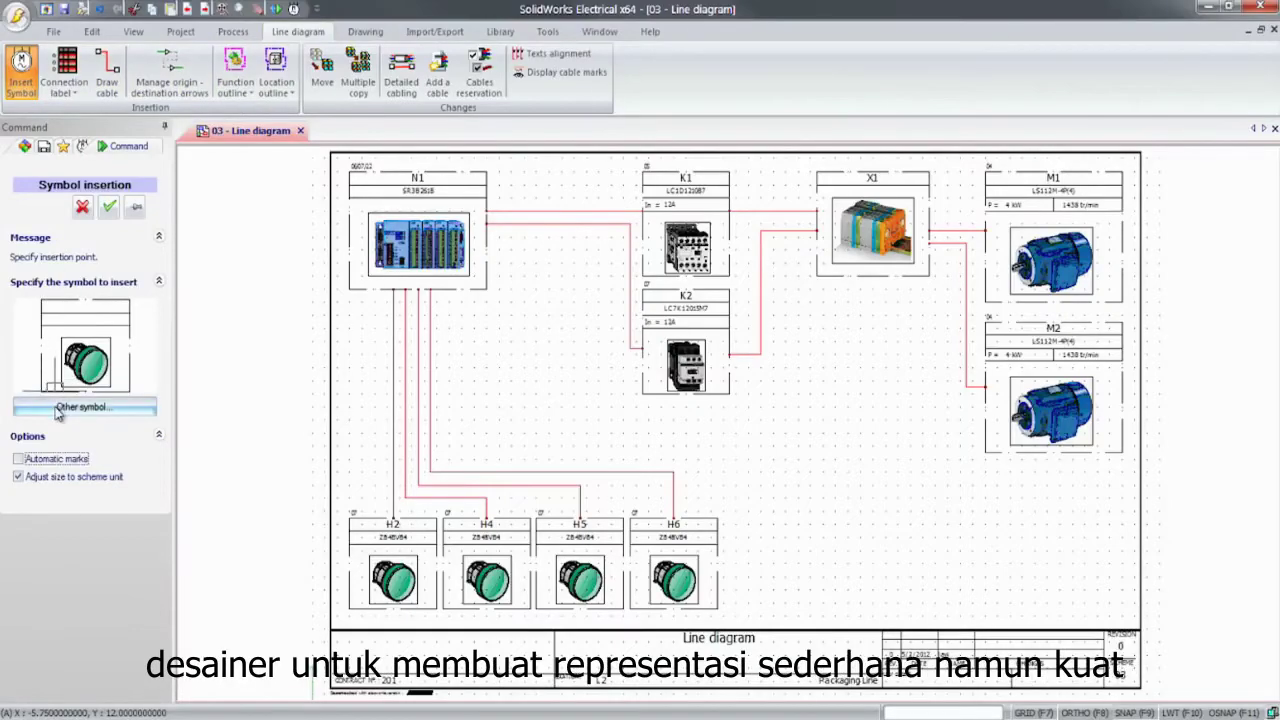
left_click(60, 407)
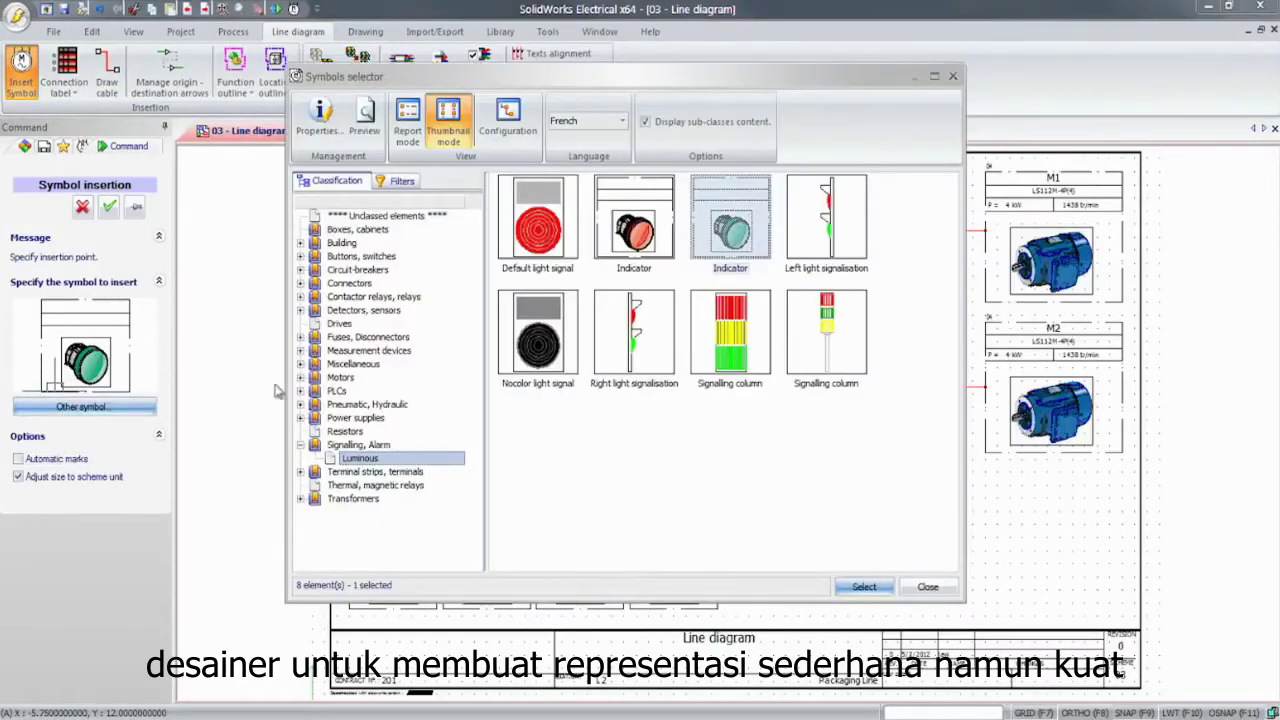
left_click(322, 380)
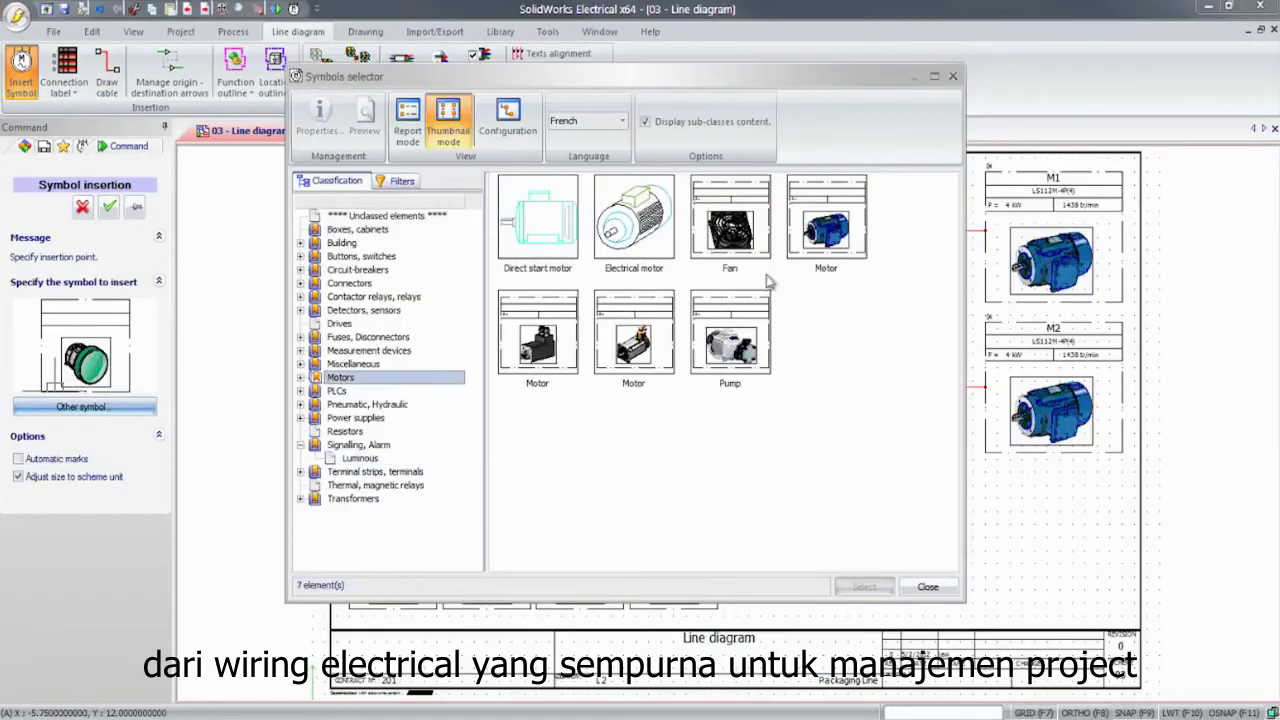
left_click(836, 254)
left_click(852, 587)
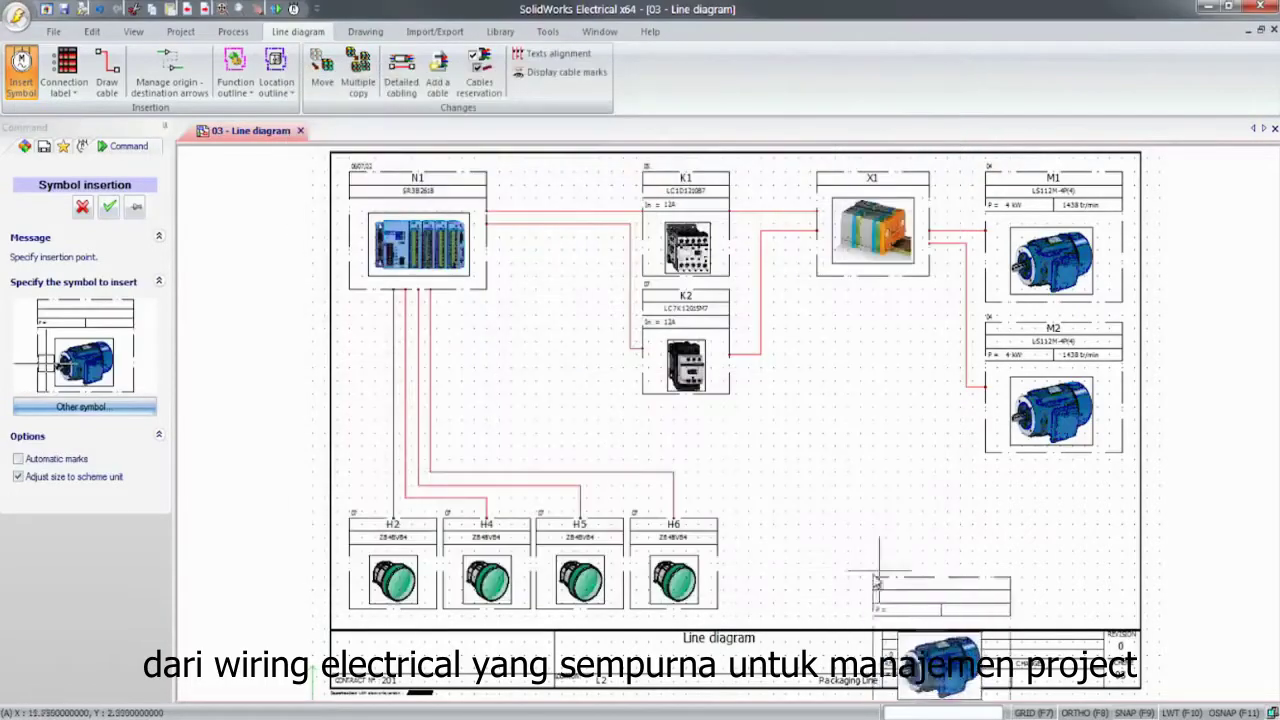
Place the motor symbol below M2 and search the catalogue for M3's manufacturer part
left_click(988, 473)
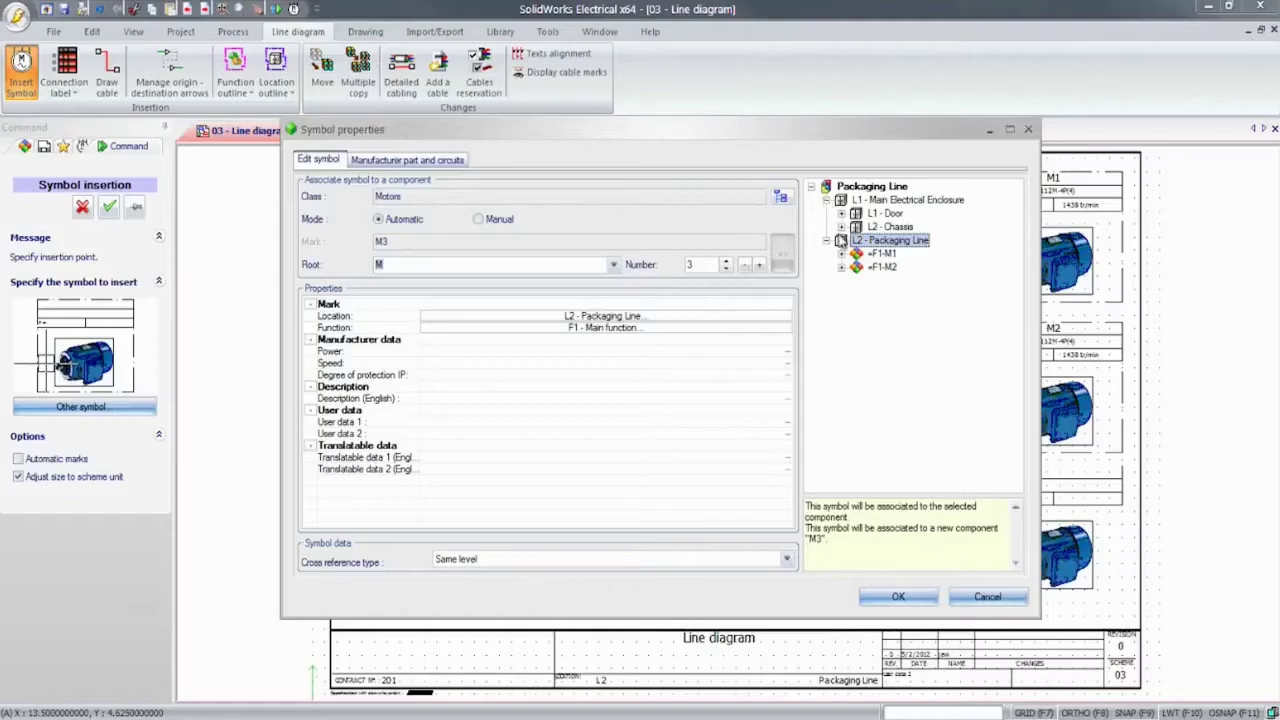
left_click(420, 160)
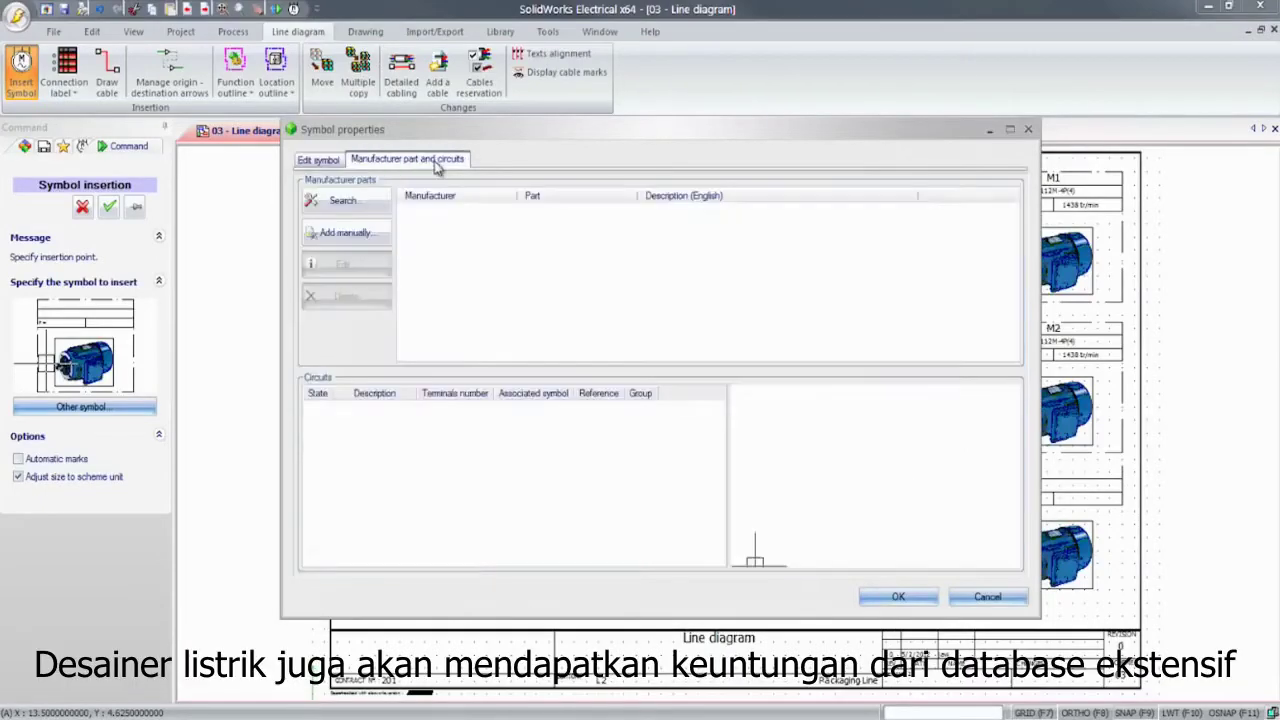
left_click(383, 201)
left_click(549, 262)
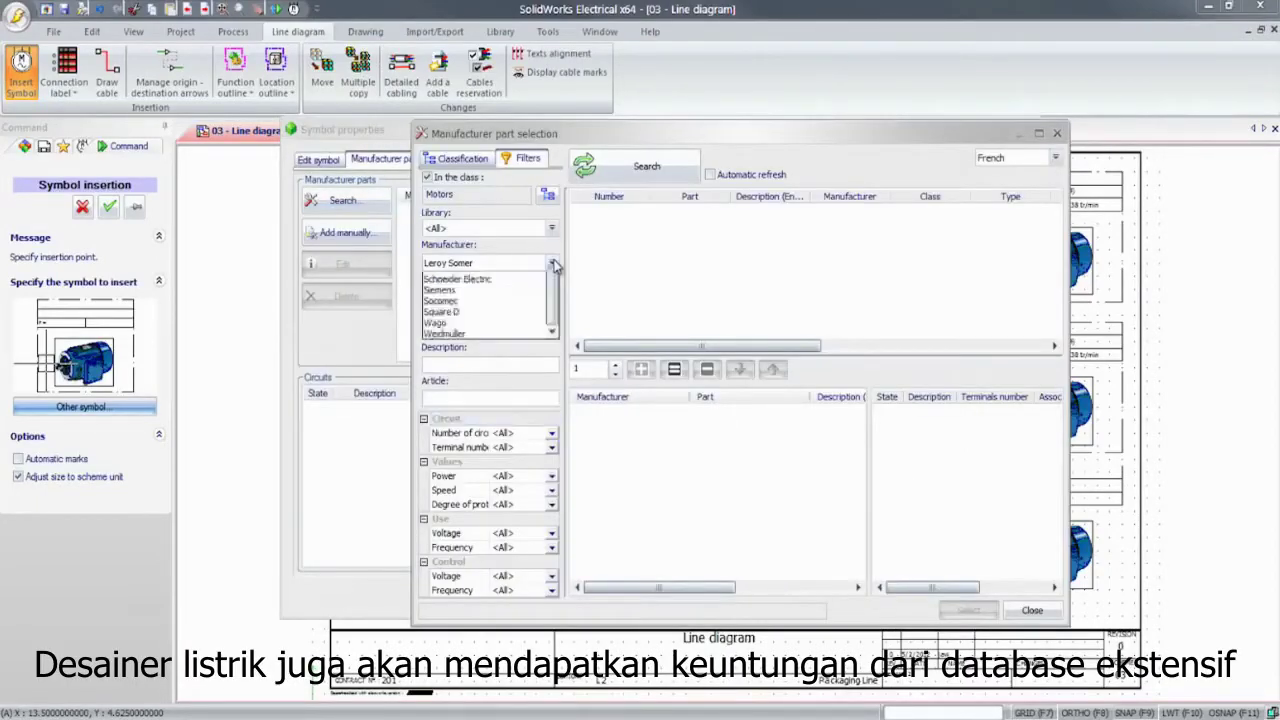
Assign the Leroy Somer LS112M-4P(4) part to M3 and accept its symbol properties
scroll(558, 415, "up", 4)
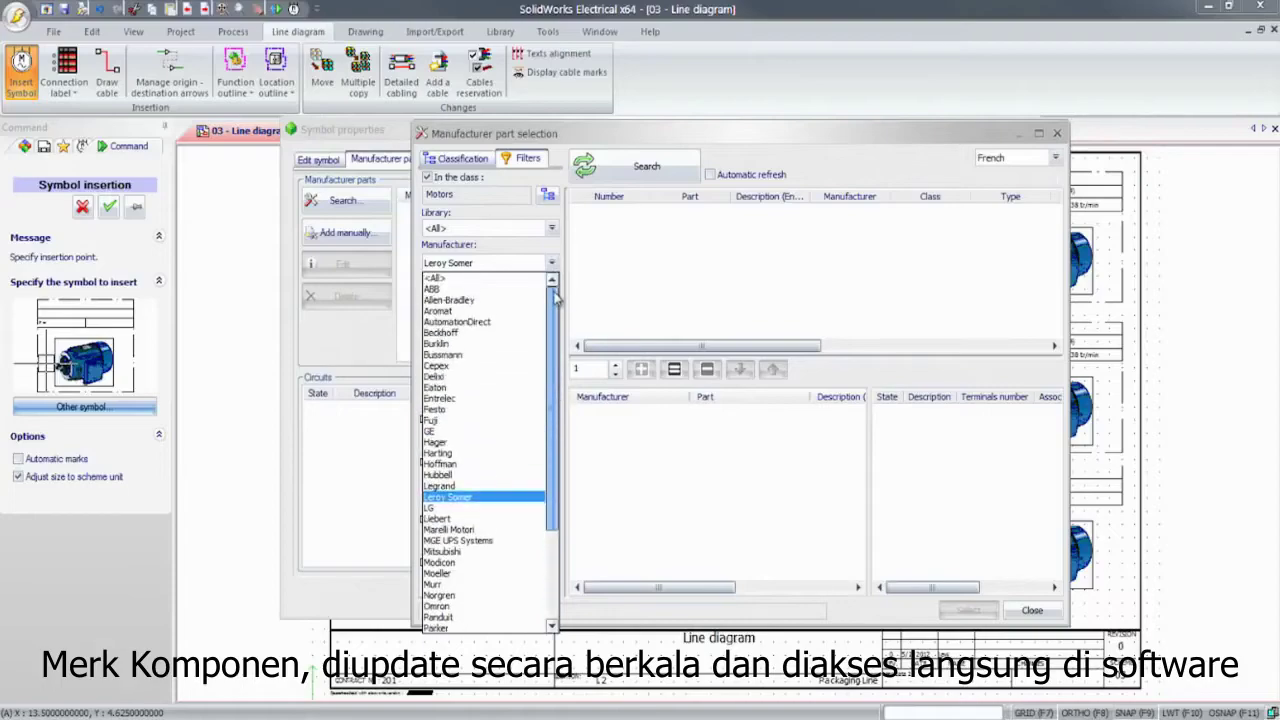
left_click(518, 498)
left_click(640, 168)
left_click(676, 284)
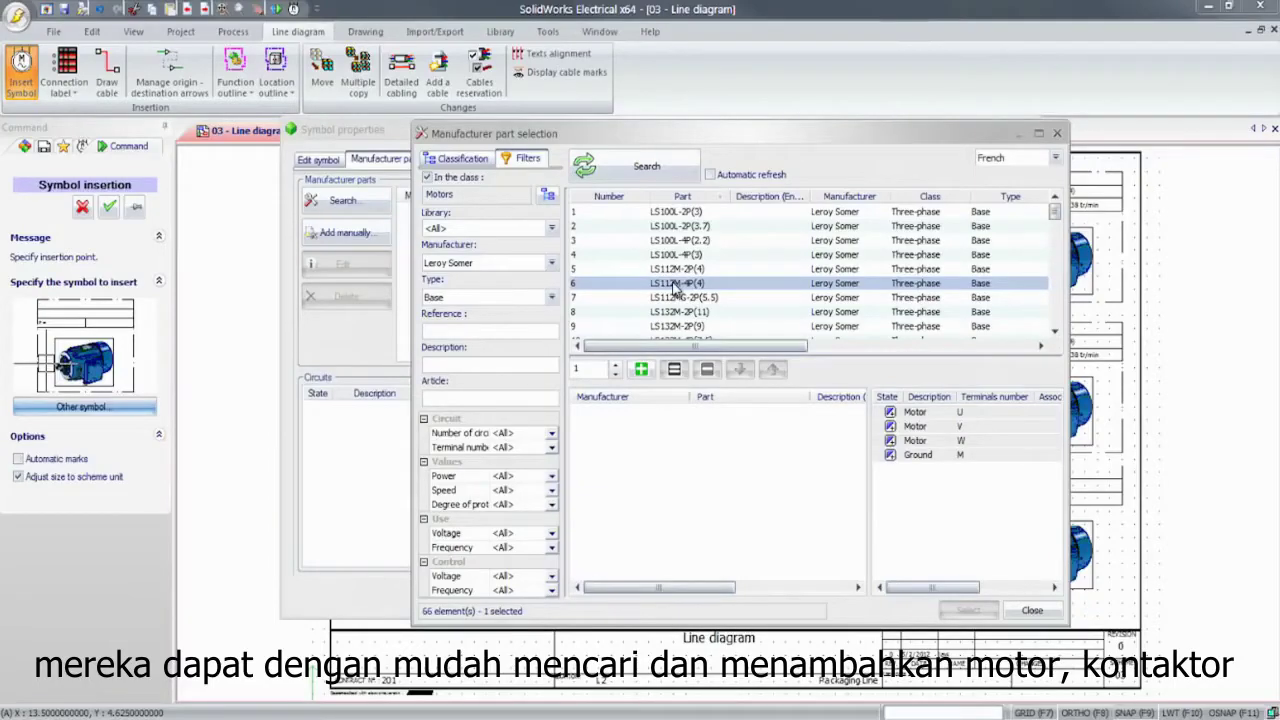
left_click(641, 370)
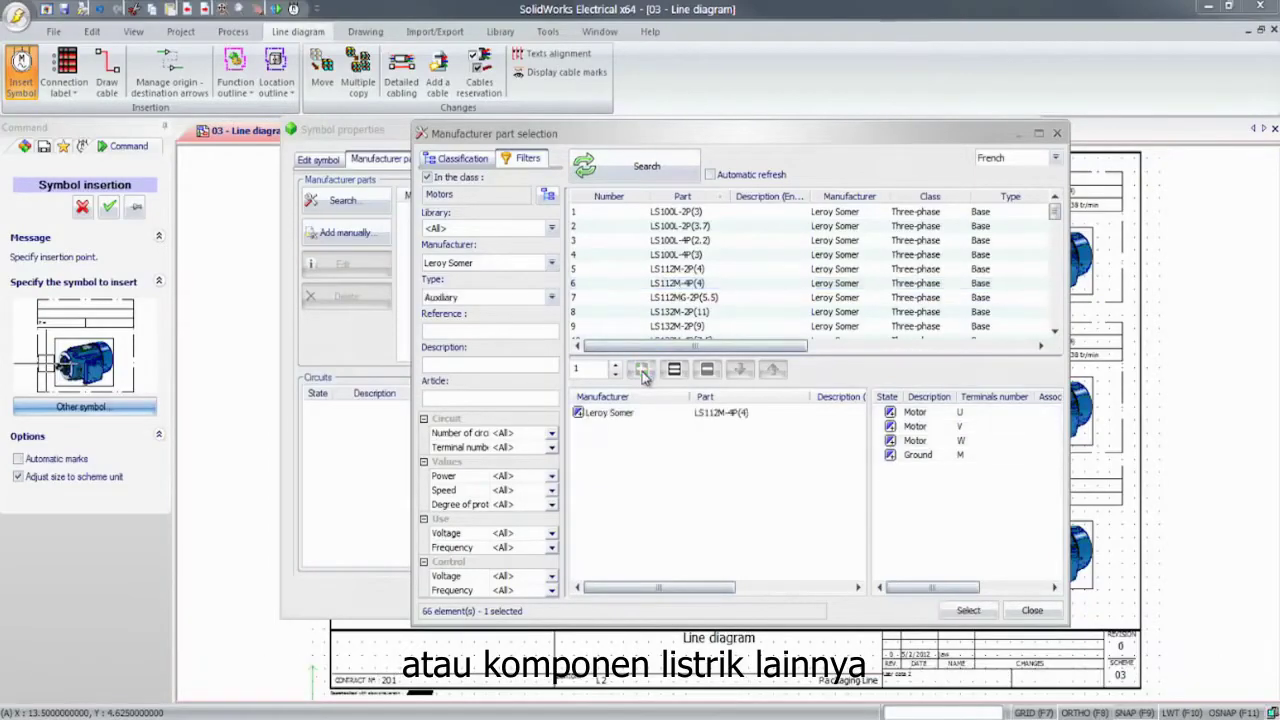
left_click(968, 610)
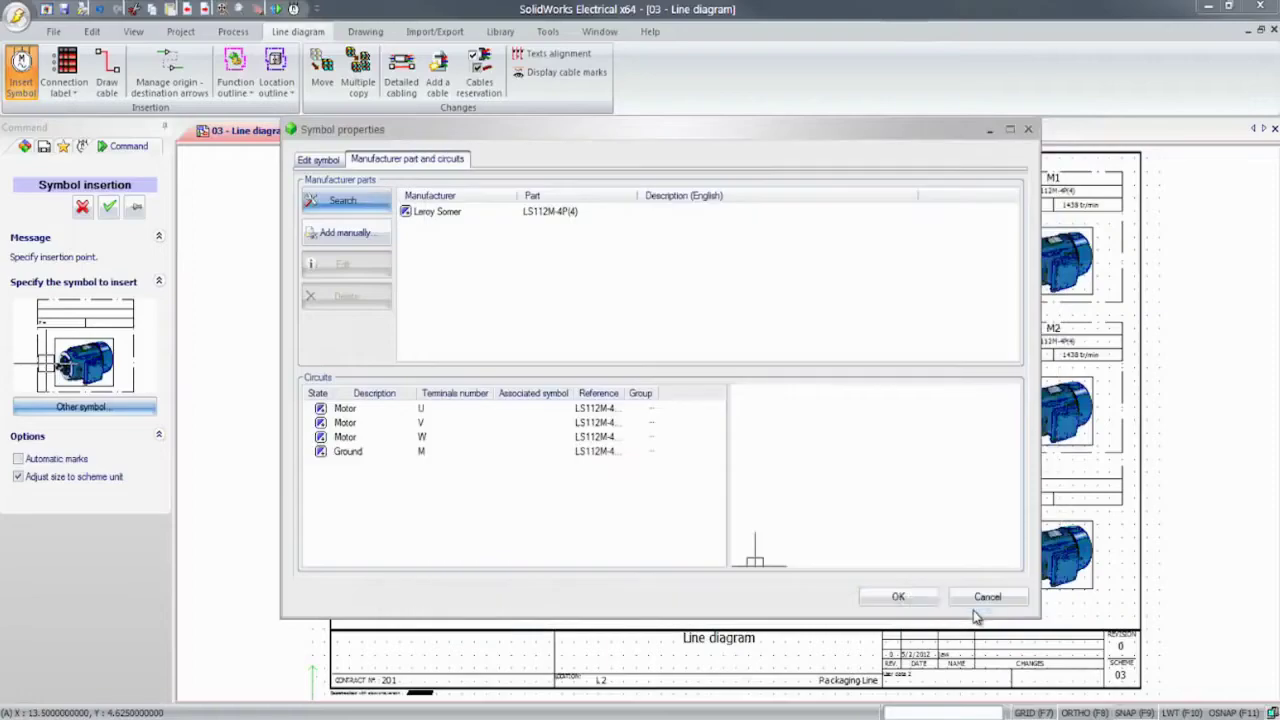
left_click(900, 601)
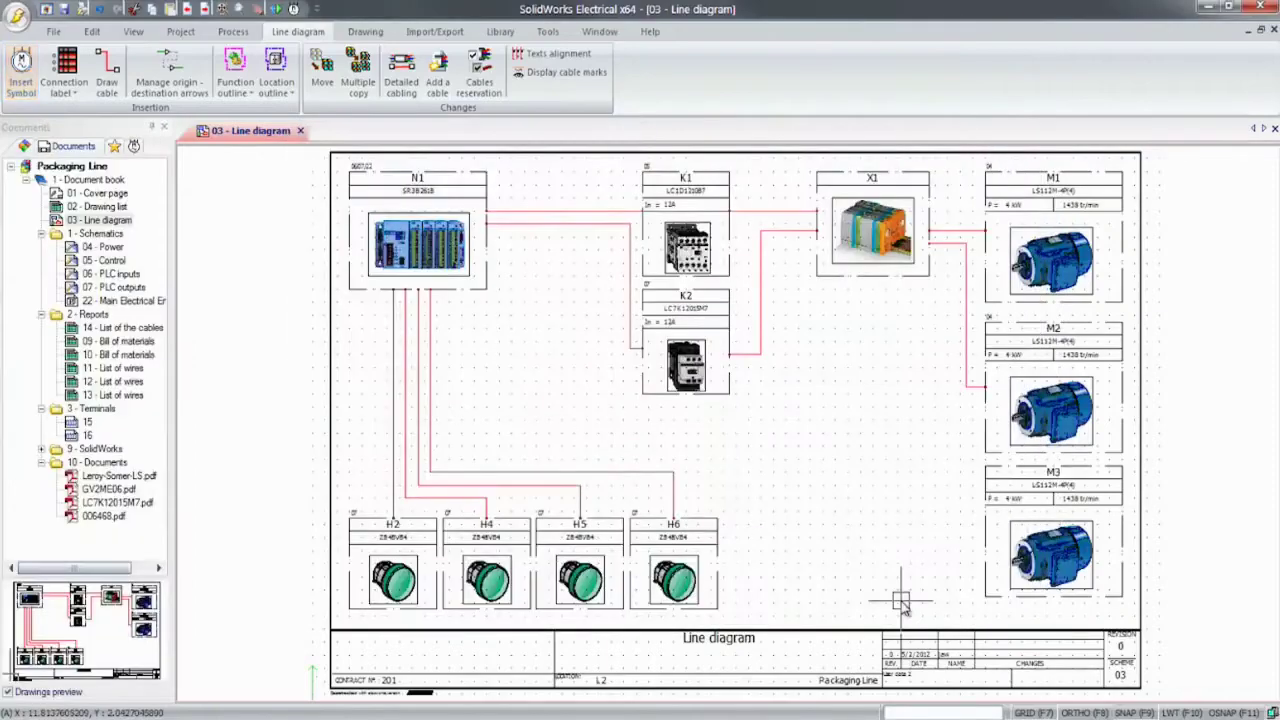
Draw a cable from motor M3's terminal to X1's terminal and open its detailed cabling
left_click(108, 88)
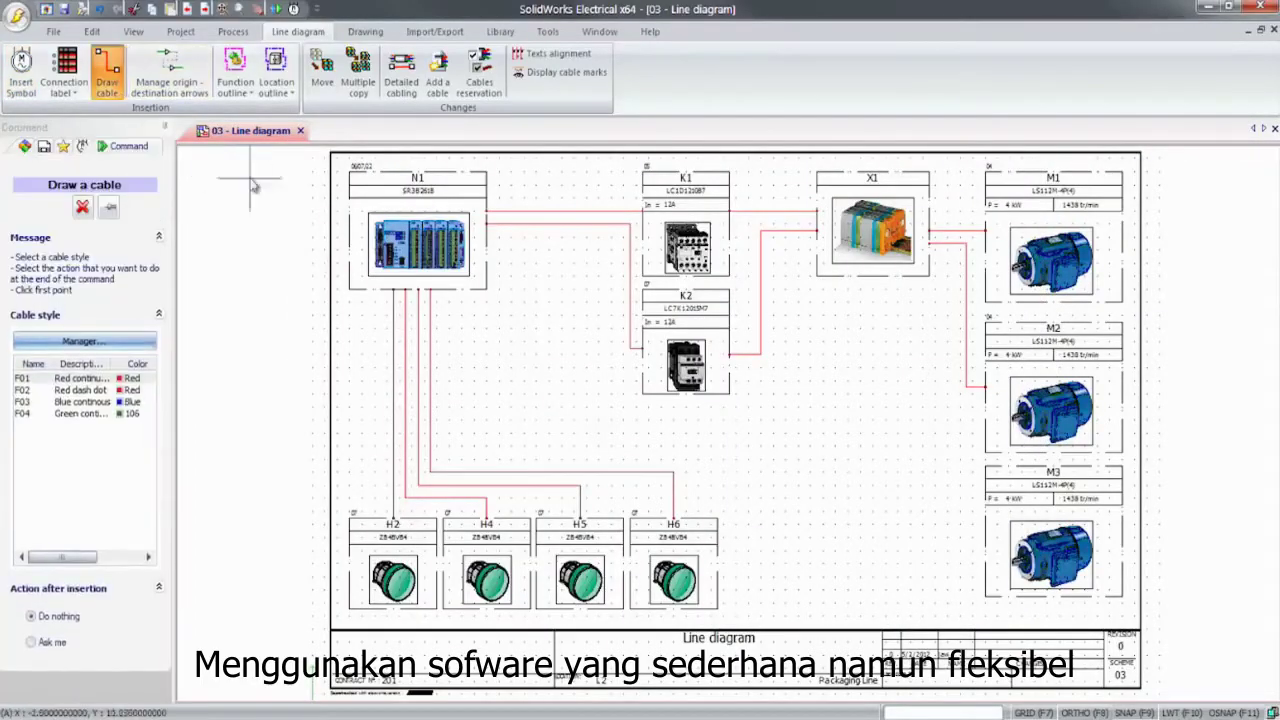
left_click(984, 512)
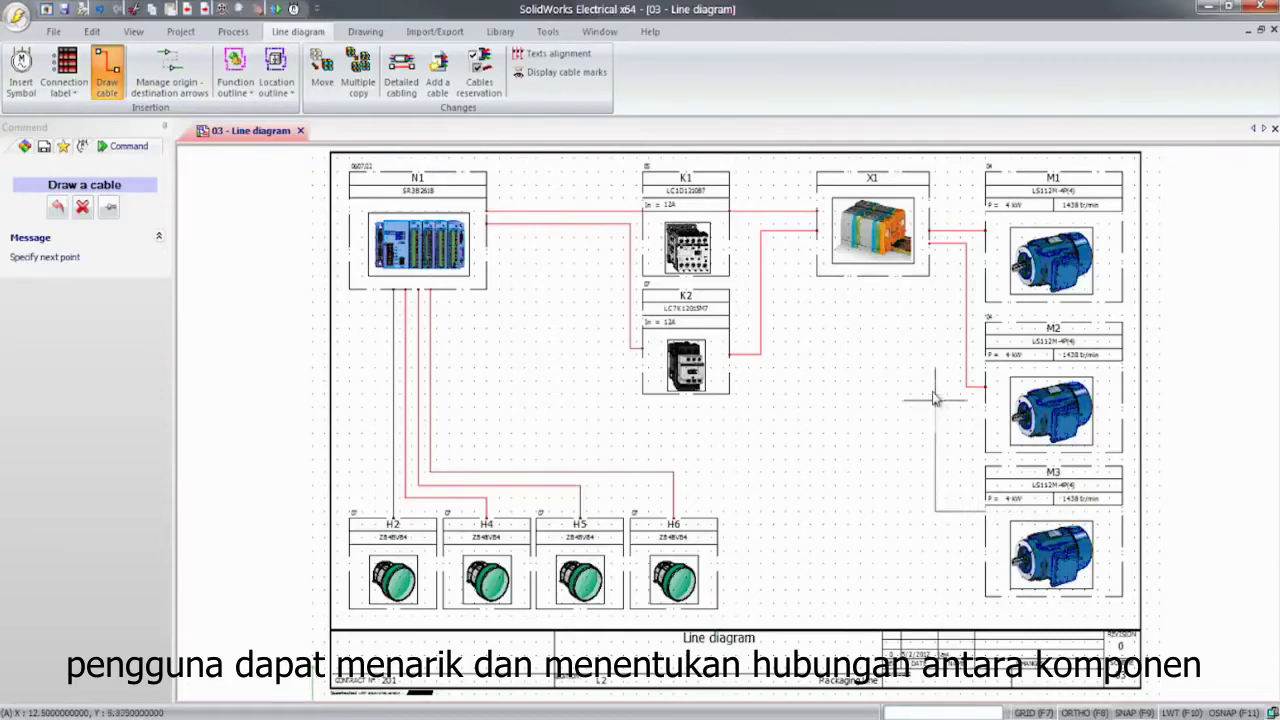
left_click(930, 257)
double_click(930, 277)
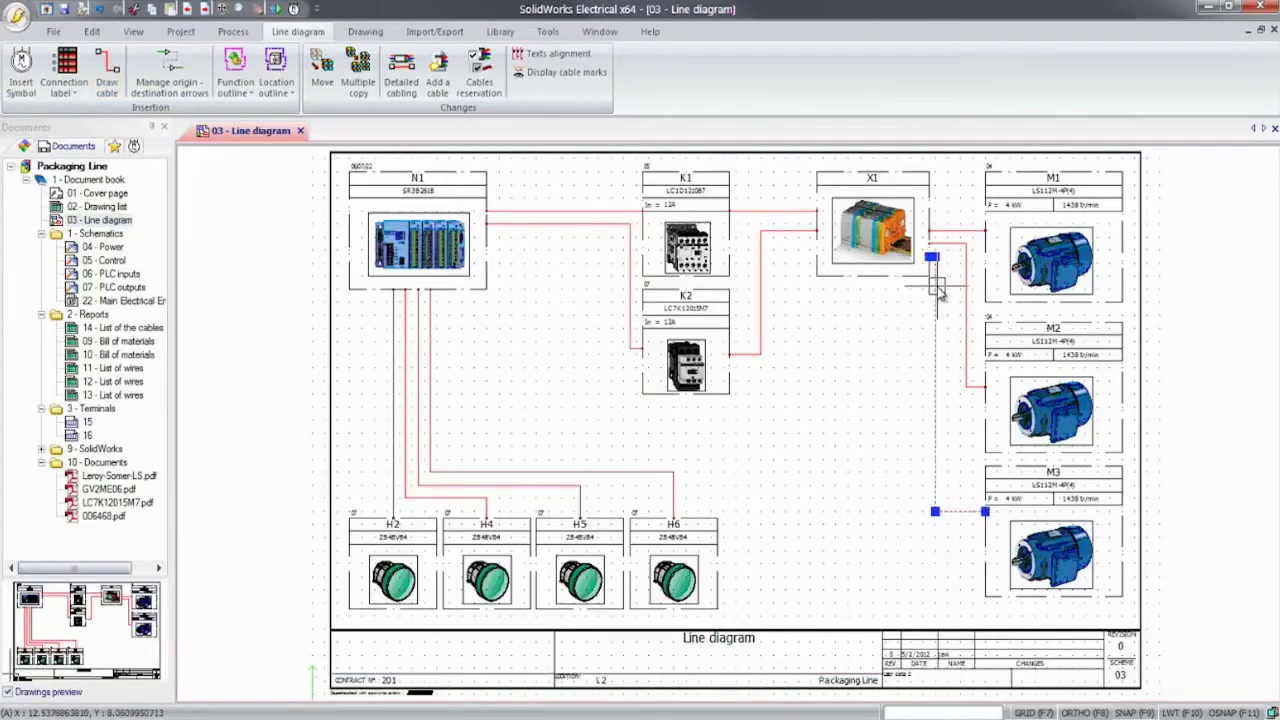
Add new cable W9 - Power from the Packaging Line cable group and reserve its cores for X1–M3
left_click(481, 248)
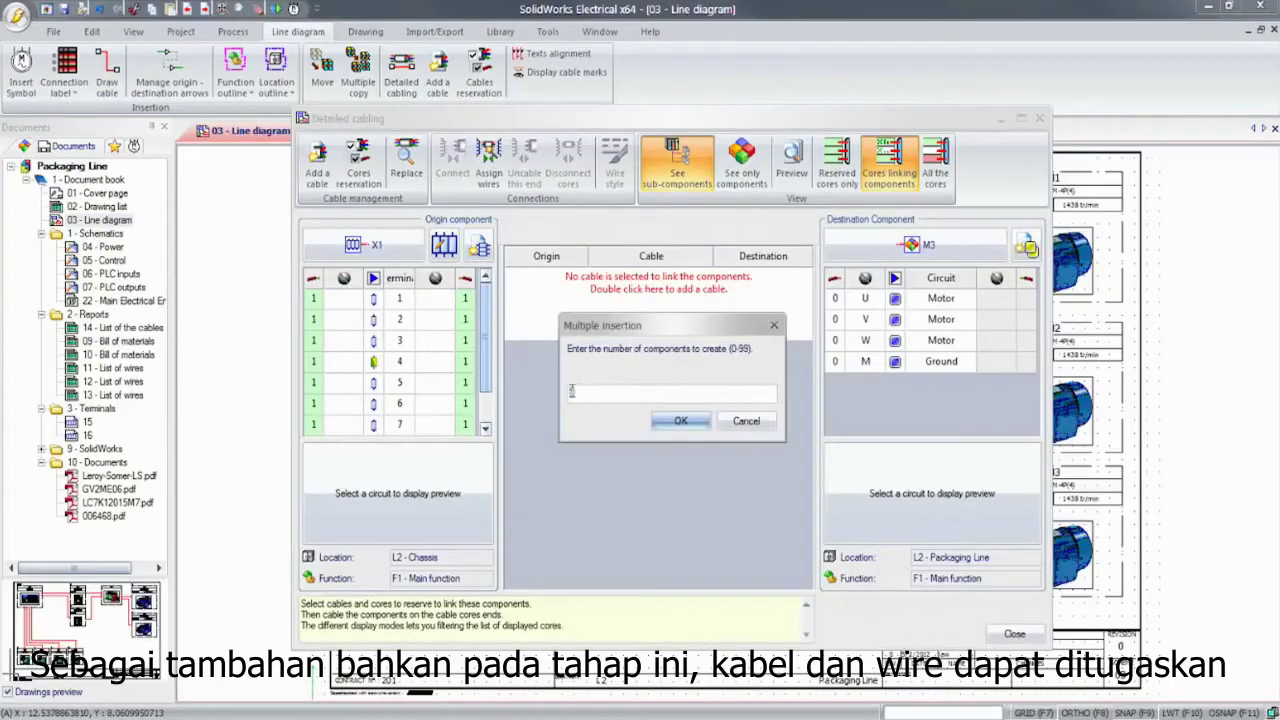
left_click(672, 421)
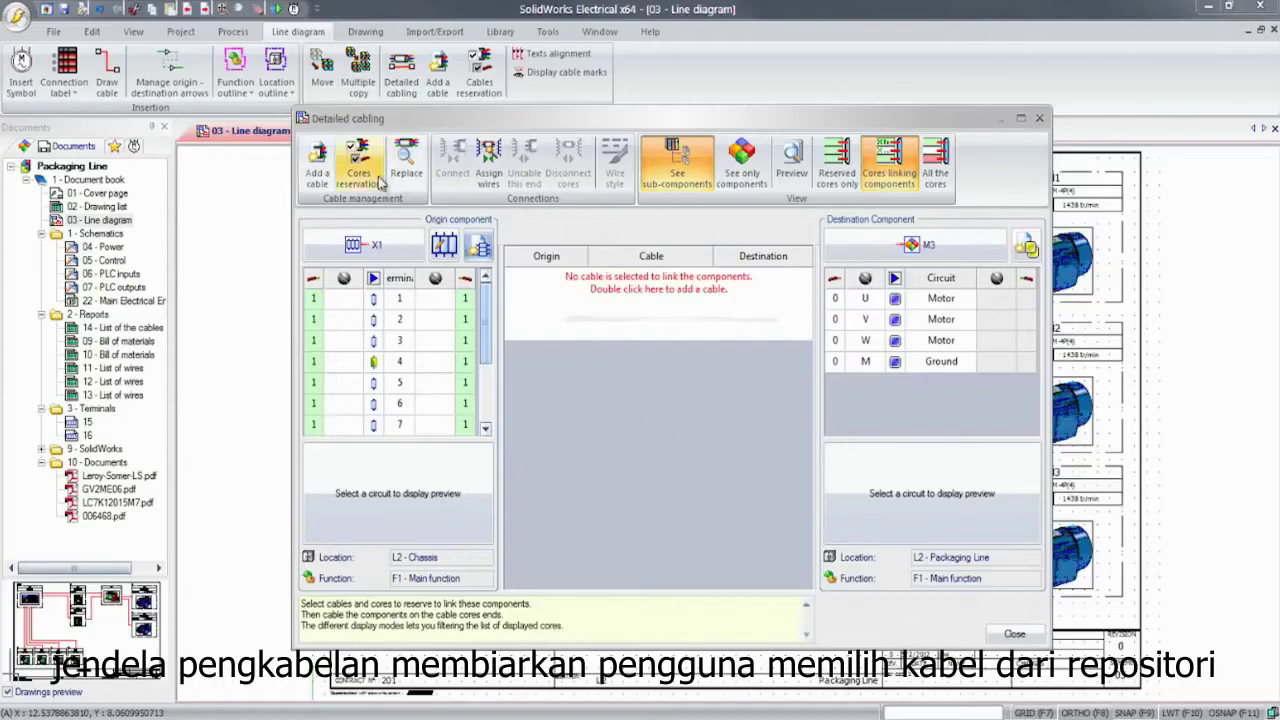
left_click(360, 163)
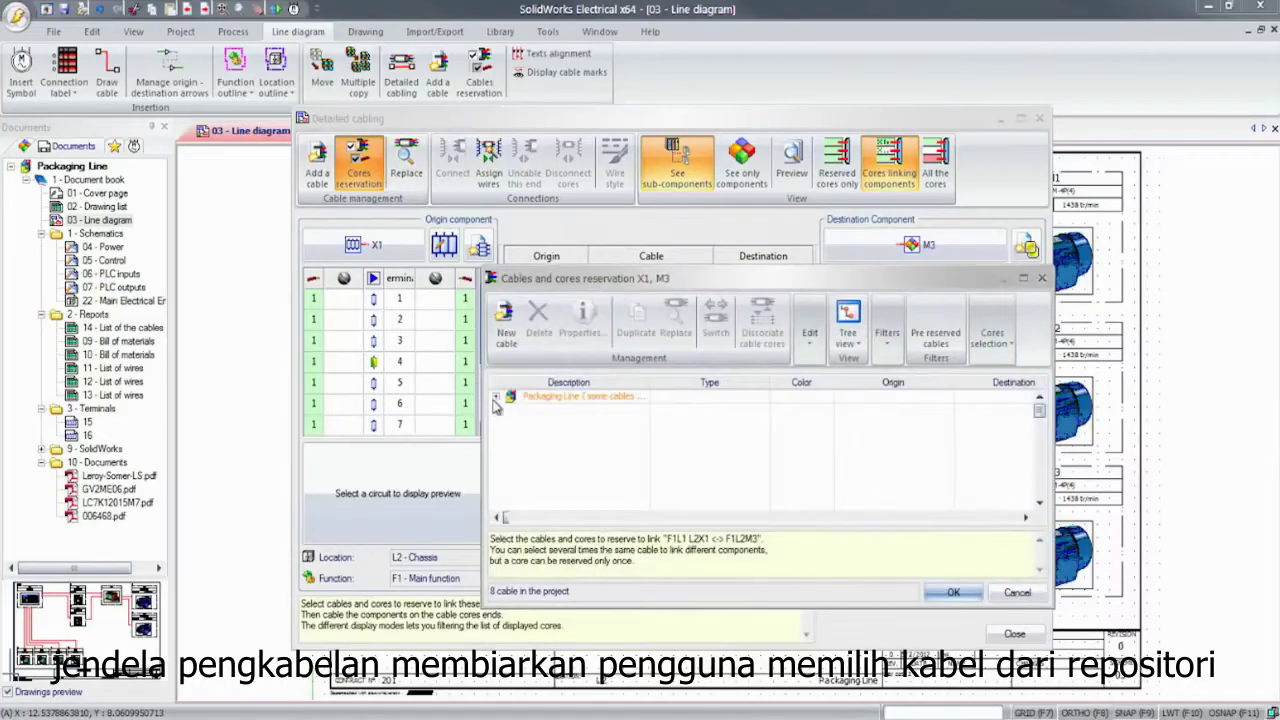
left_click(495, 399)
left_click(551, 425)
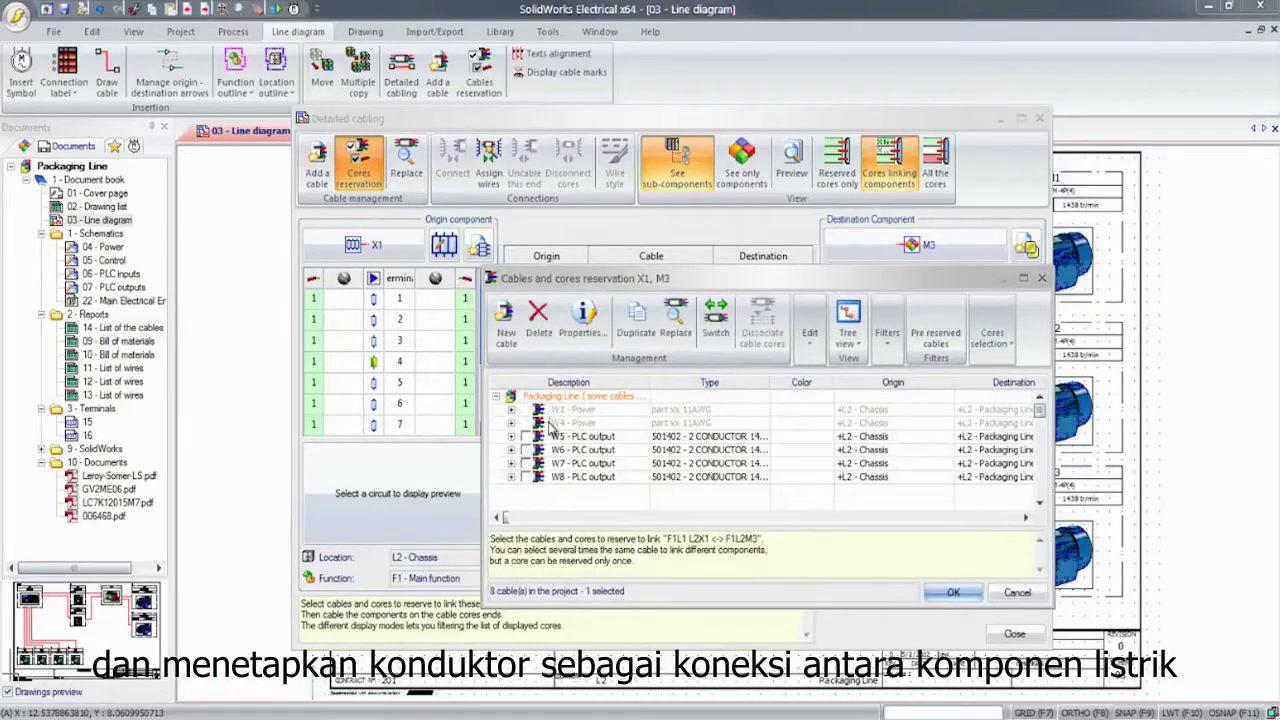
left_click(636, 320)
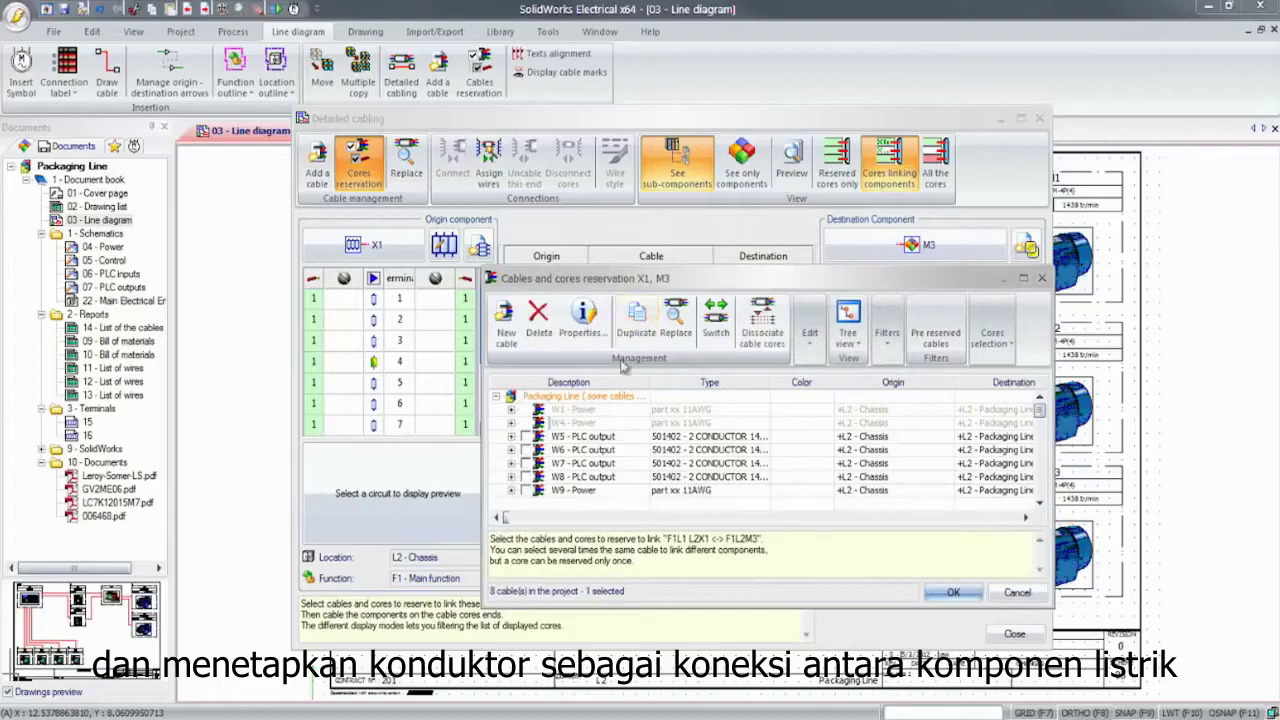
left_click(527, 491)
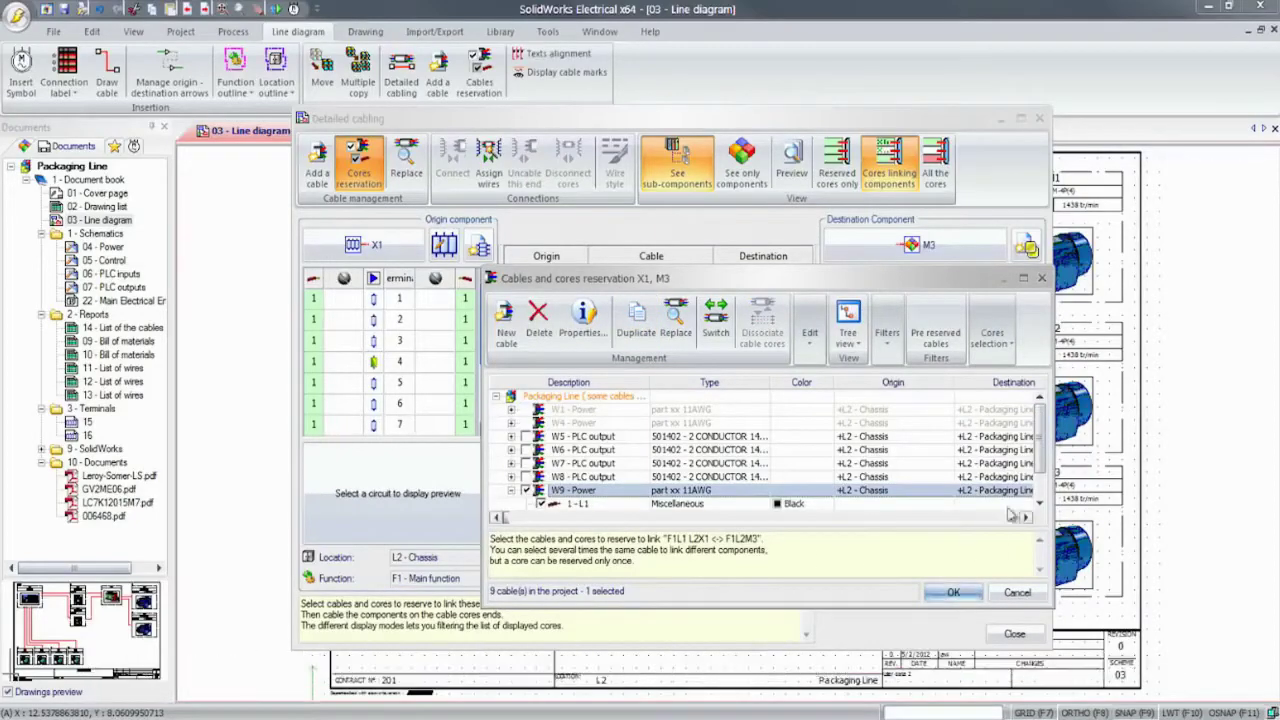
left_click_drag(1040, 468, 1040, 495)
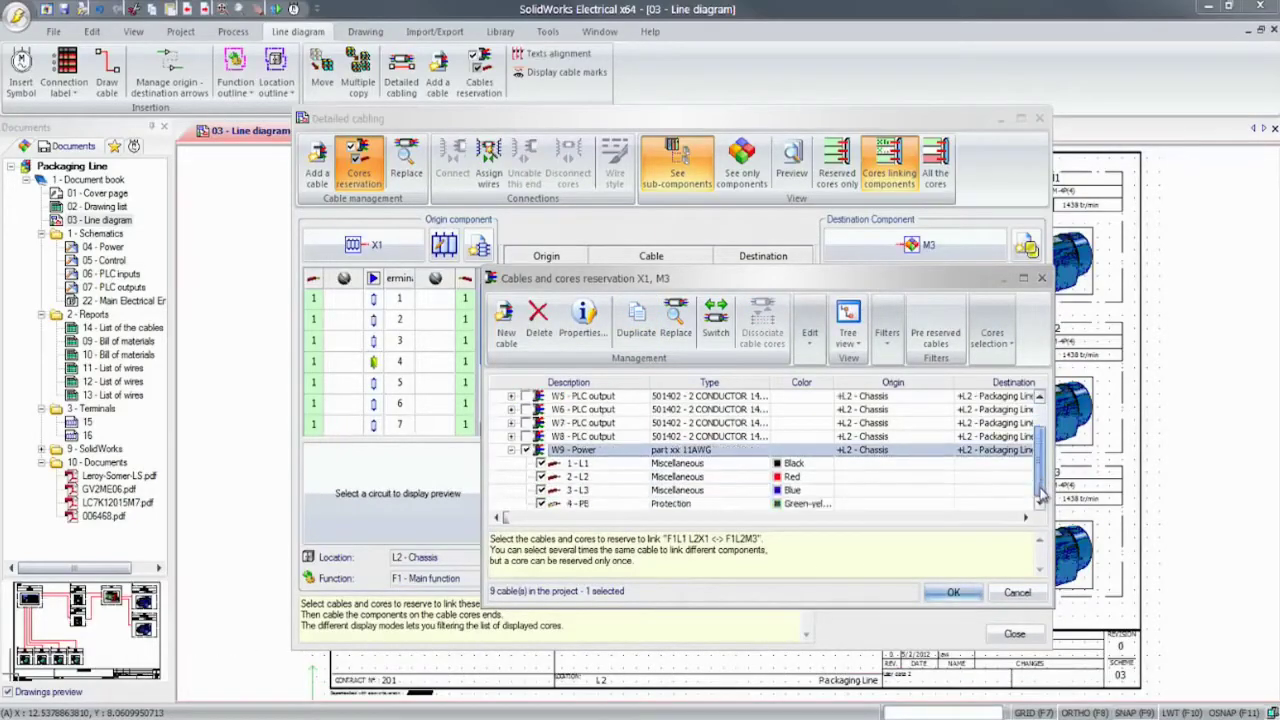
left_click(942, 595)
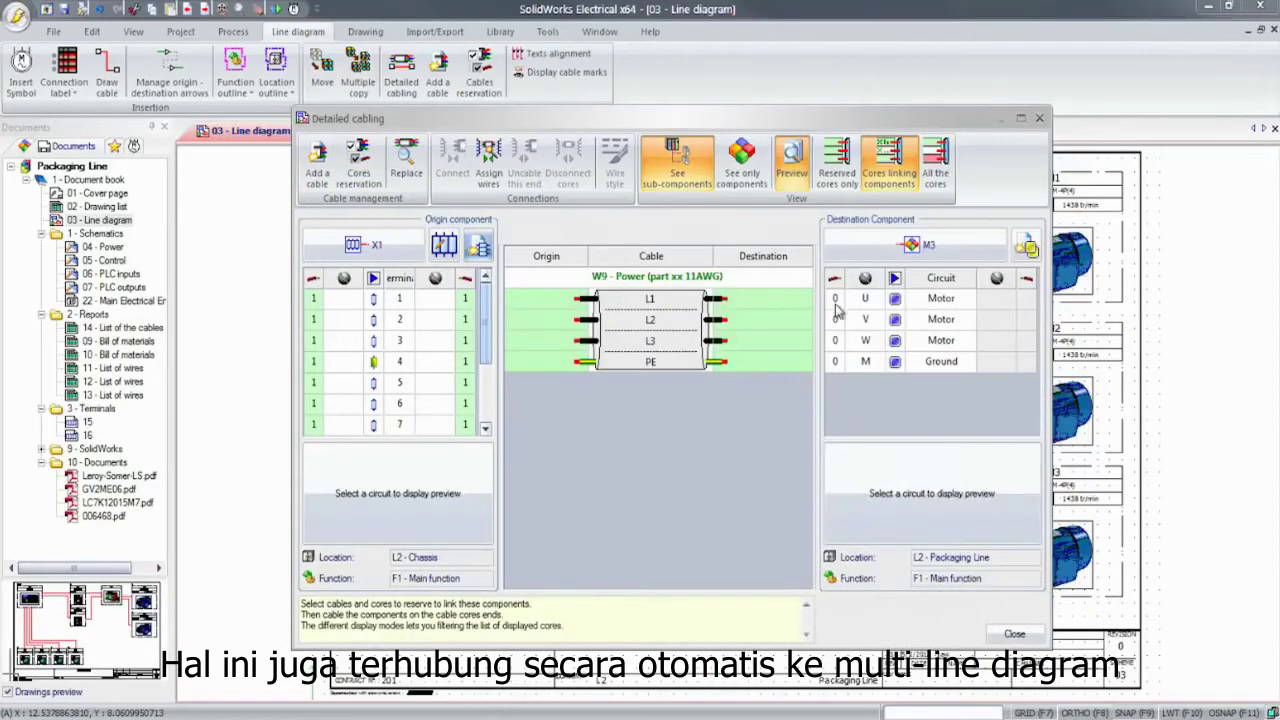
Connect W9's four cores to M3's U, V, W, M and to X1 terminals 9–12
left_click(836, 362)
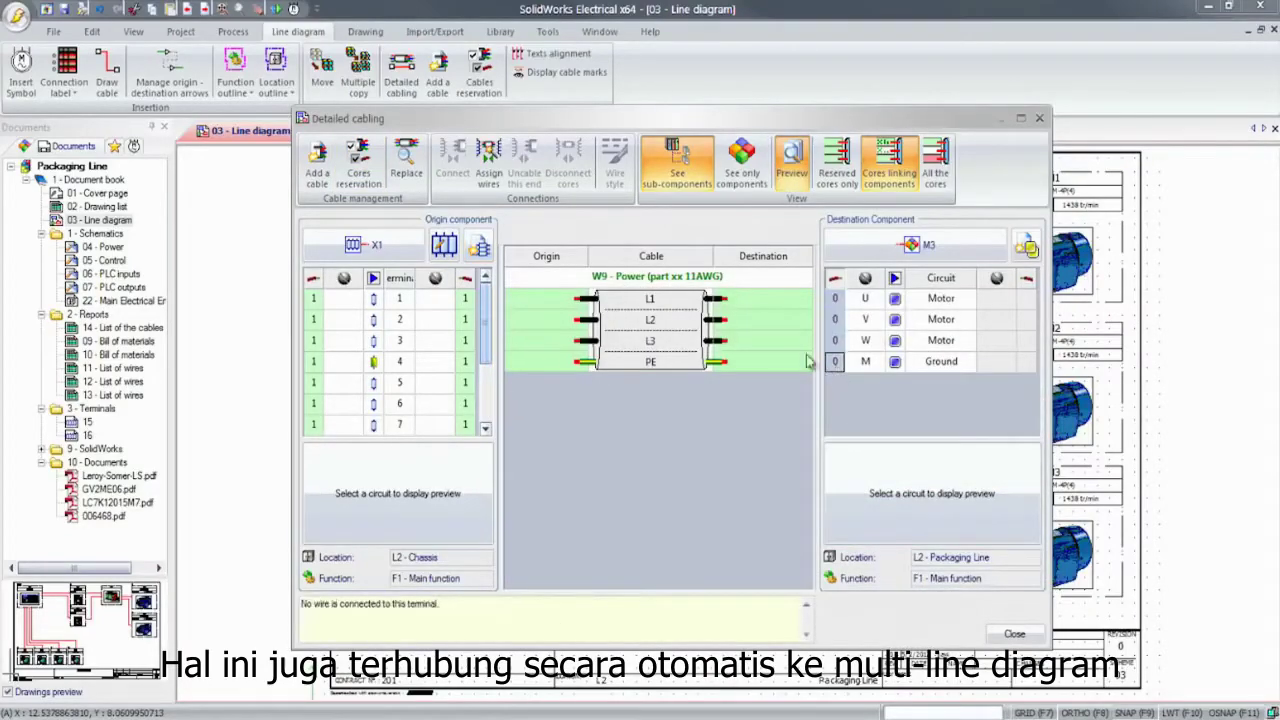
left_click_drag(770, 300, 770, 362)
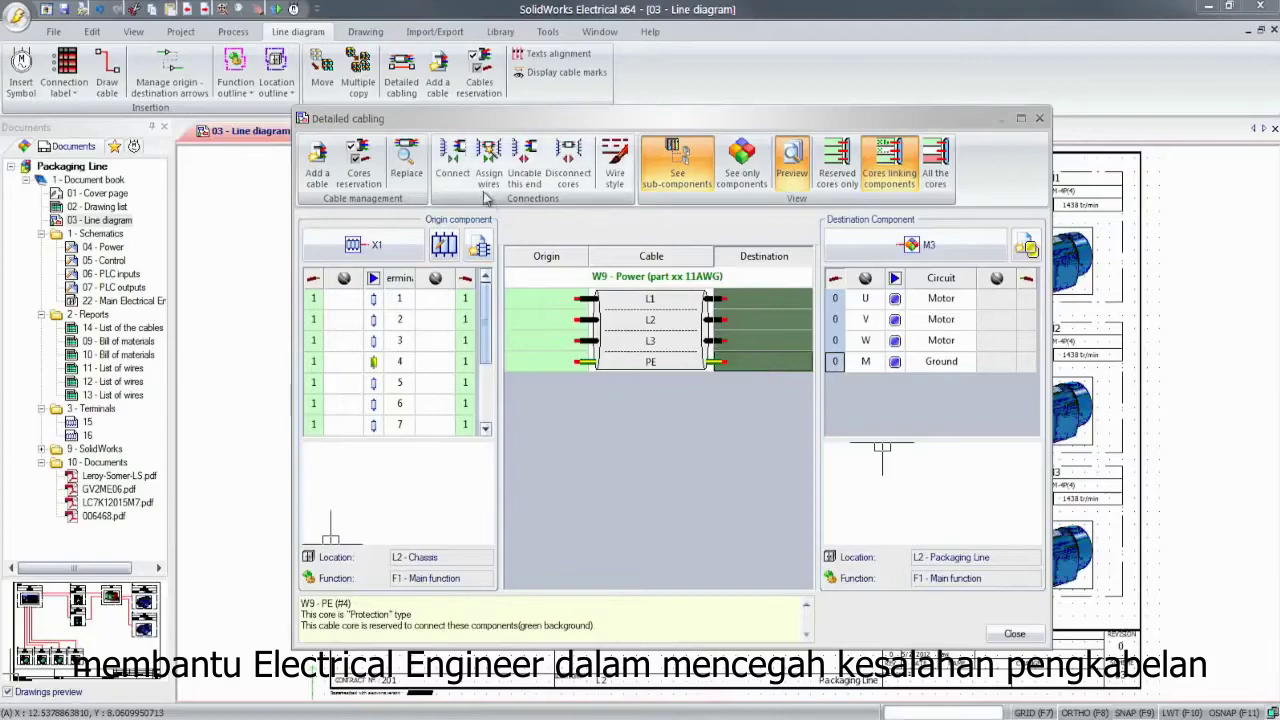
left_click(453, 168)
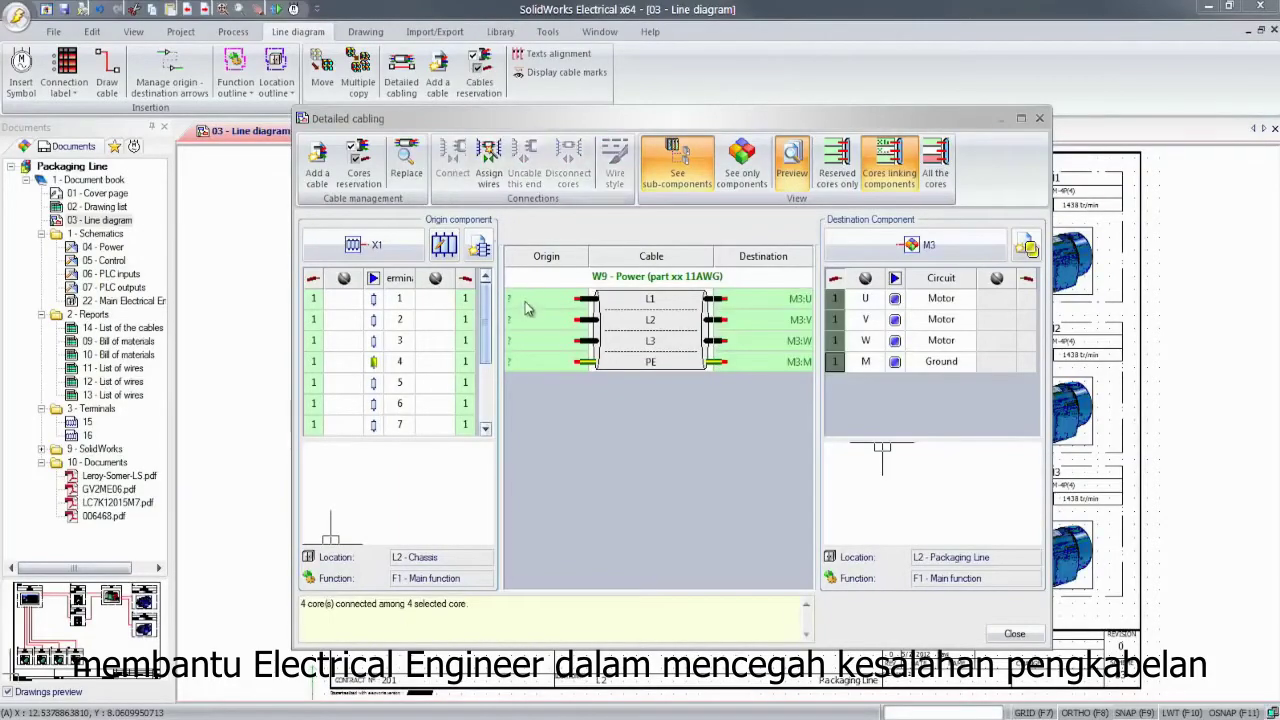
left_click_drag(528, 308, 465, 424)
scroll(470, 373, "down", 2)
left_click(453, 168)
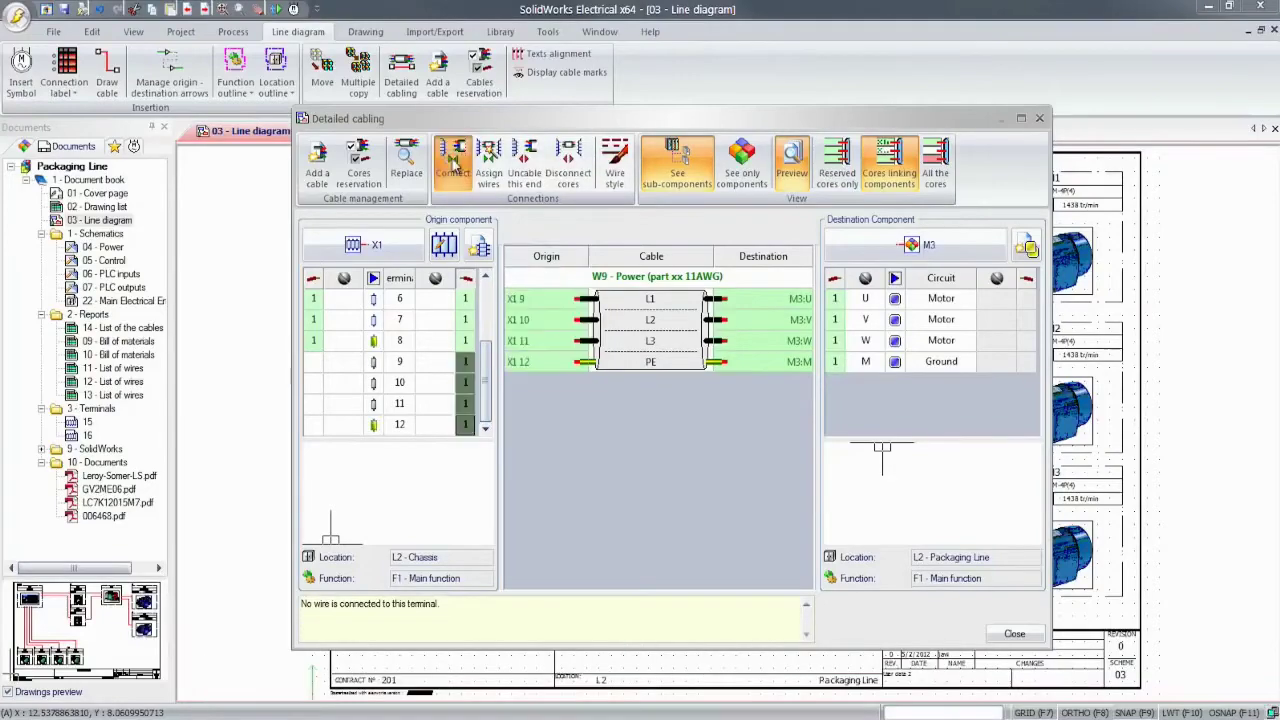
left_click(1014, 633)
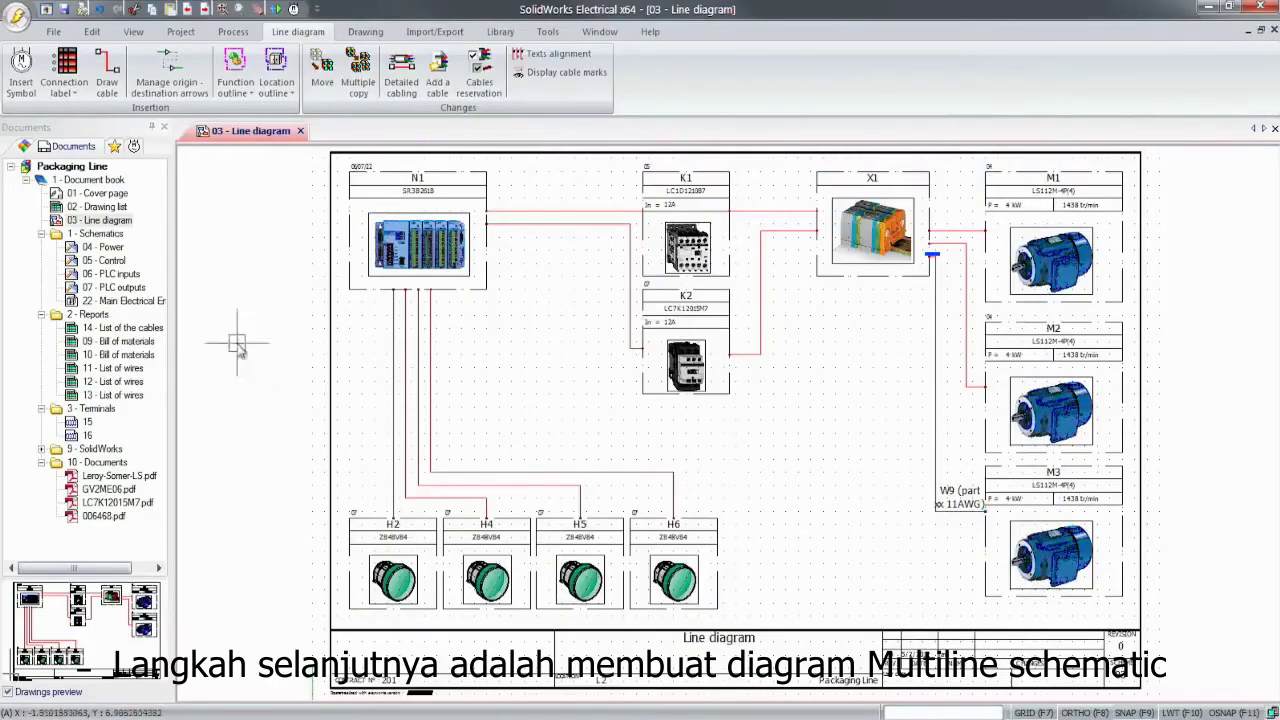
Open the 04 - Power page, browse Protections, Contactors and Command symbols, then show Macros
left_click(92, 247)
double_click(88, 249)
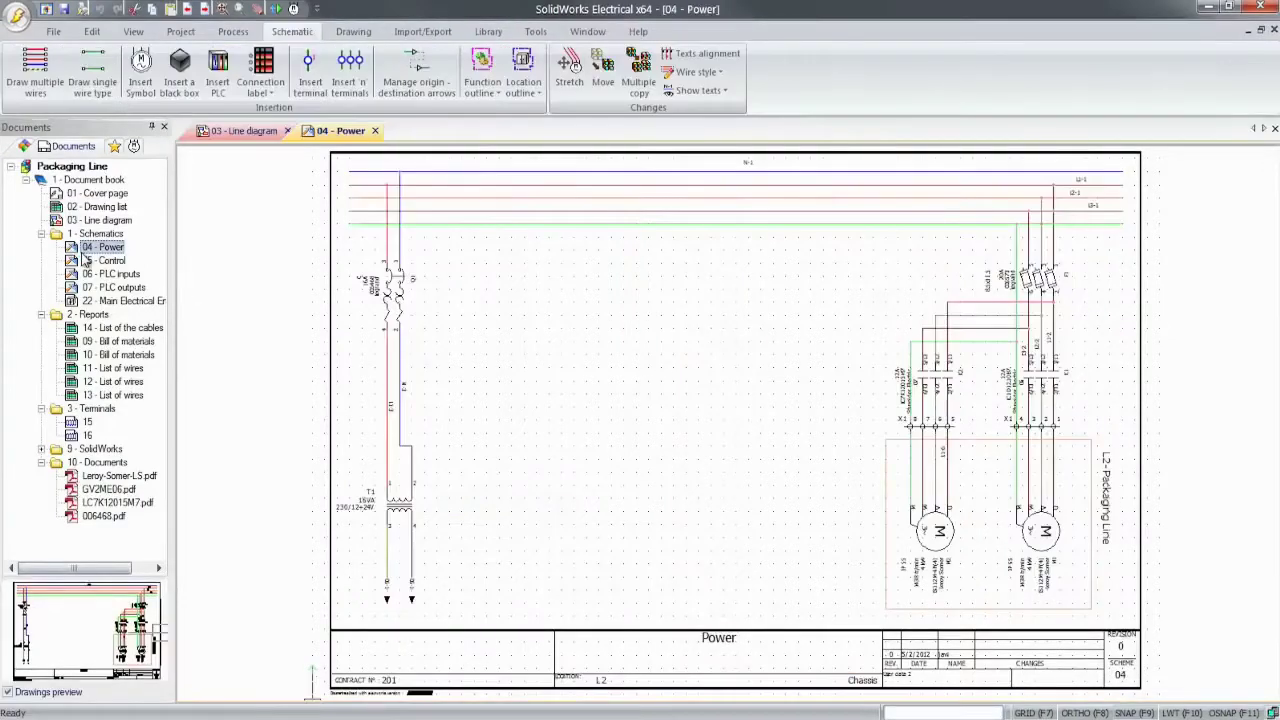
left_click(133, 146)
left_click(78, 243)
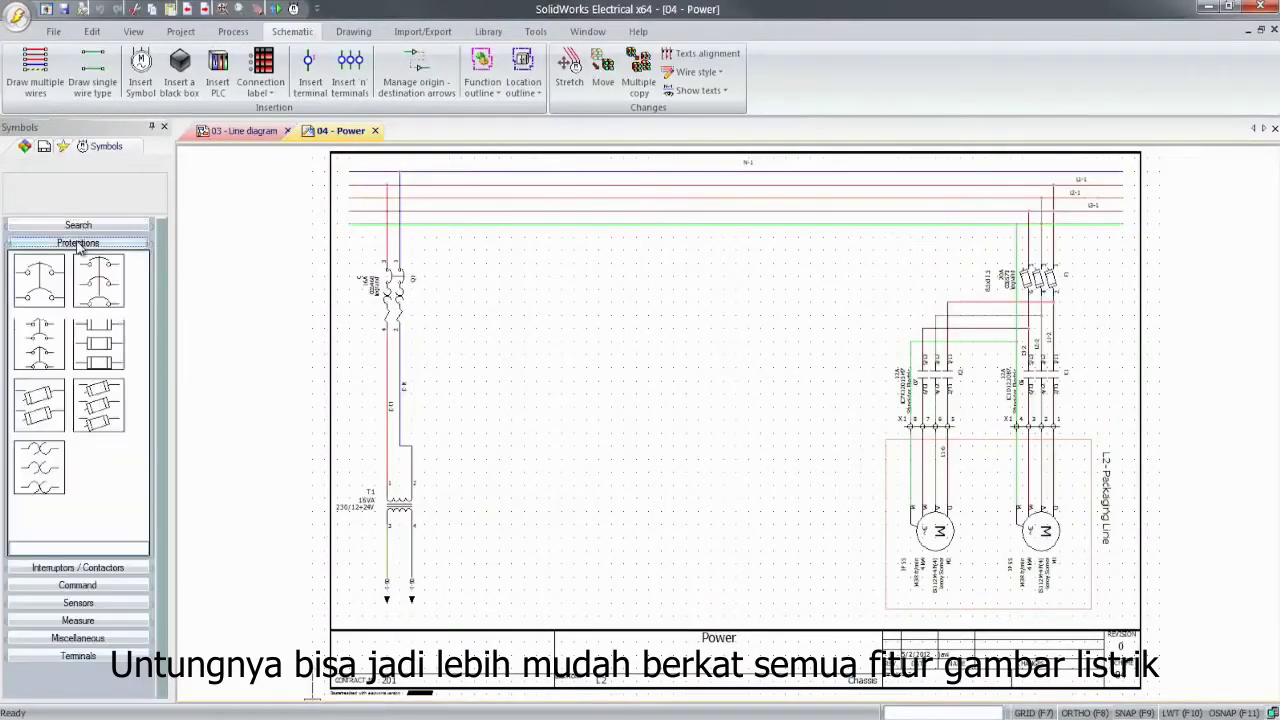
left_click(78, 244)
left_click(72, 261)
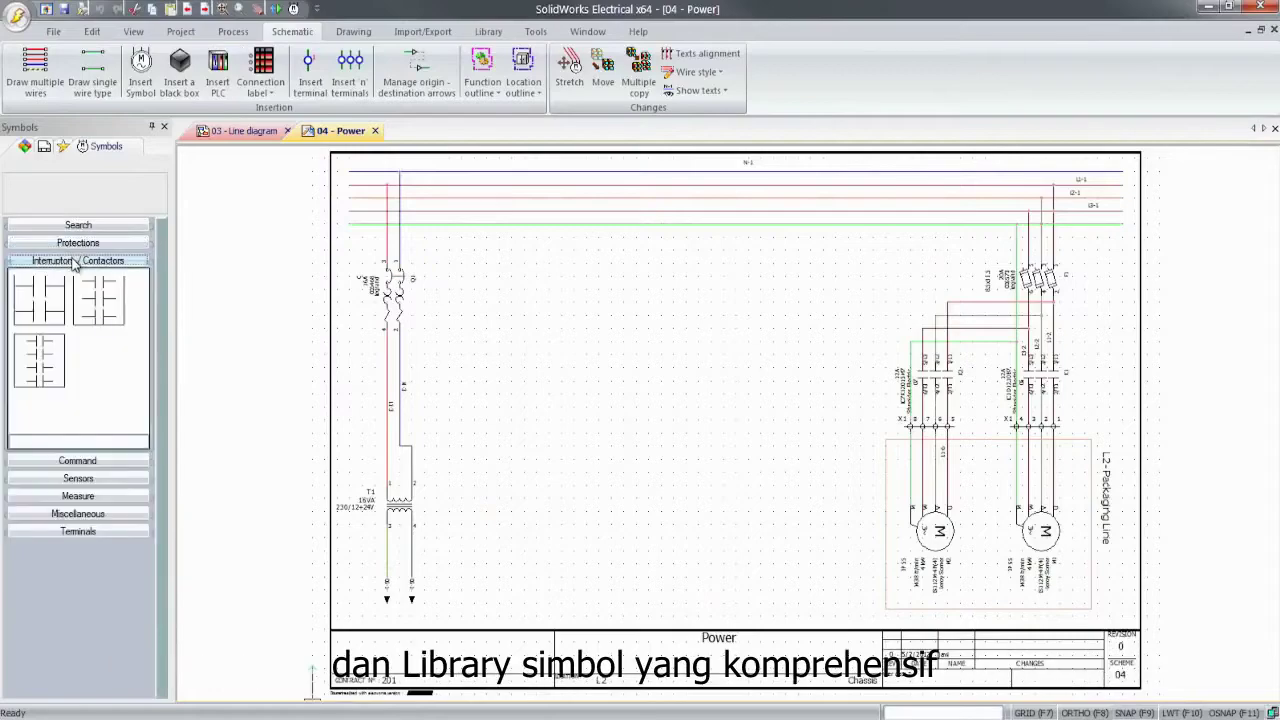
left_click(72, 261)
left_click(77, 279)
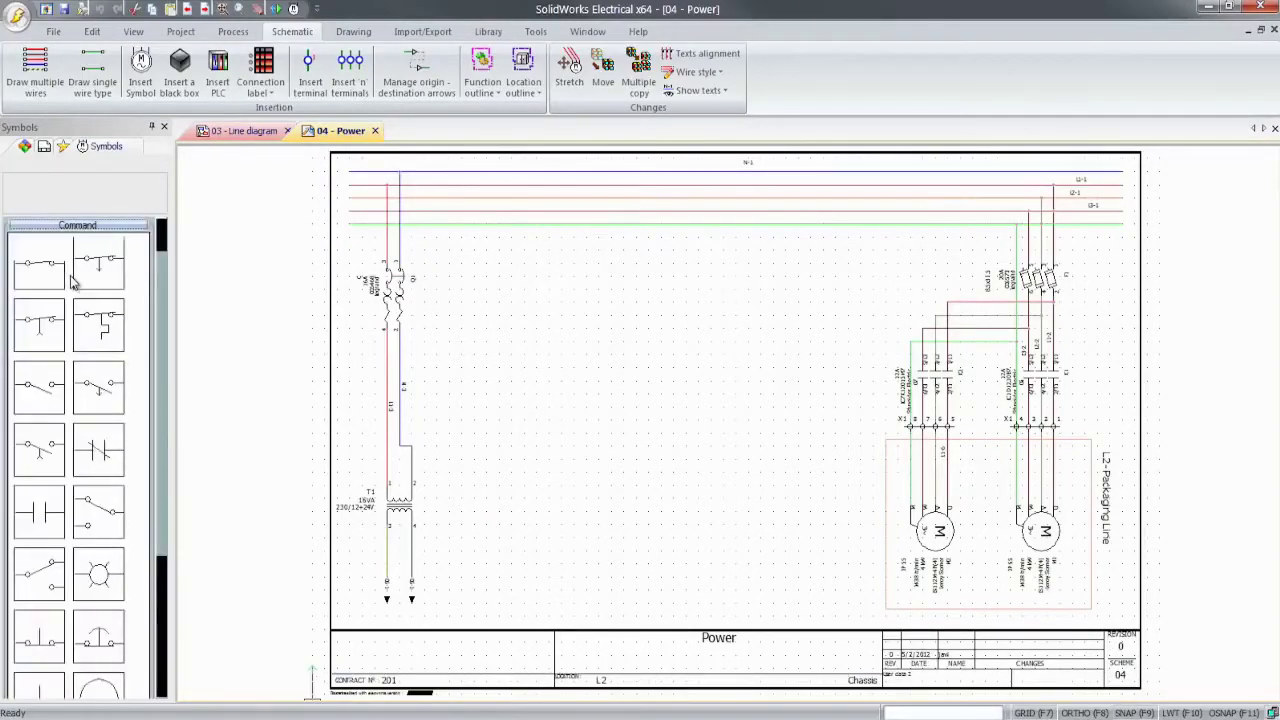
left_click(77, 225)
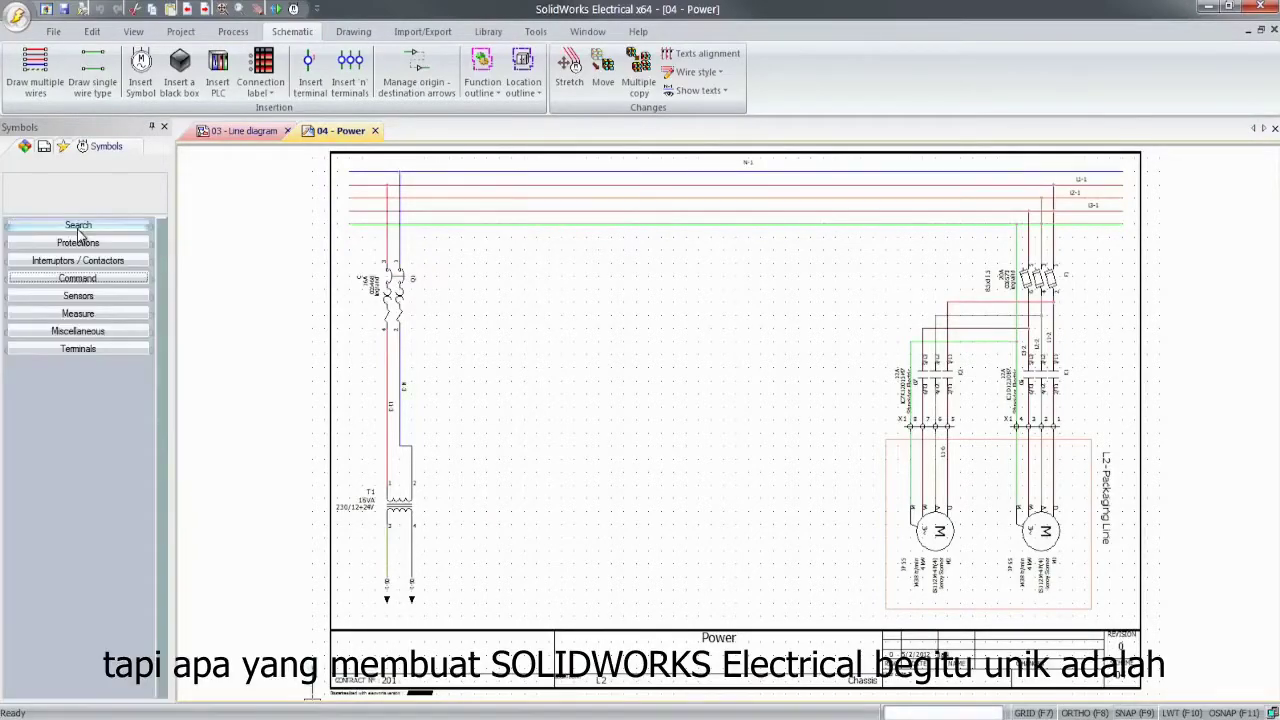
left_click(63, 146)
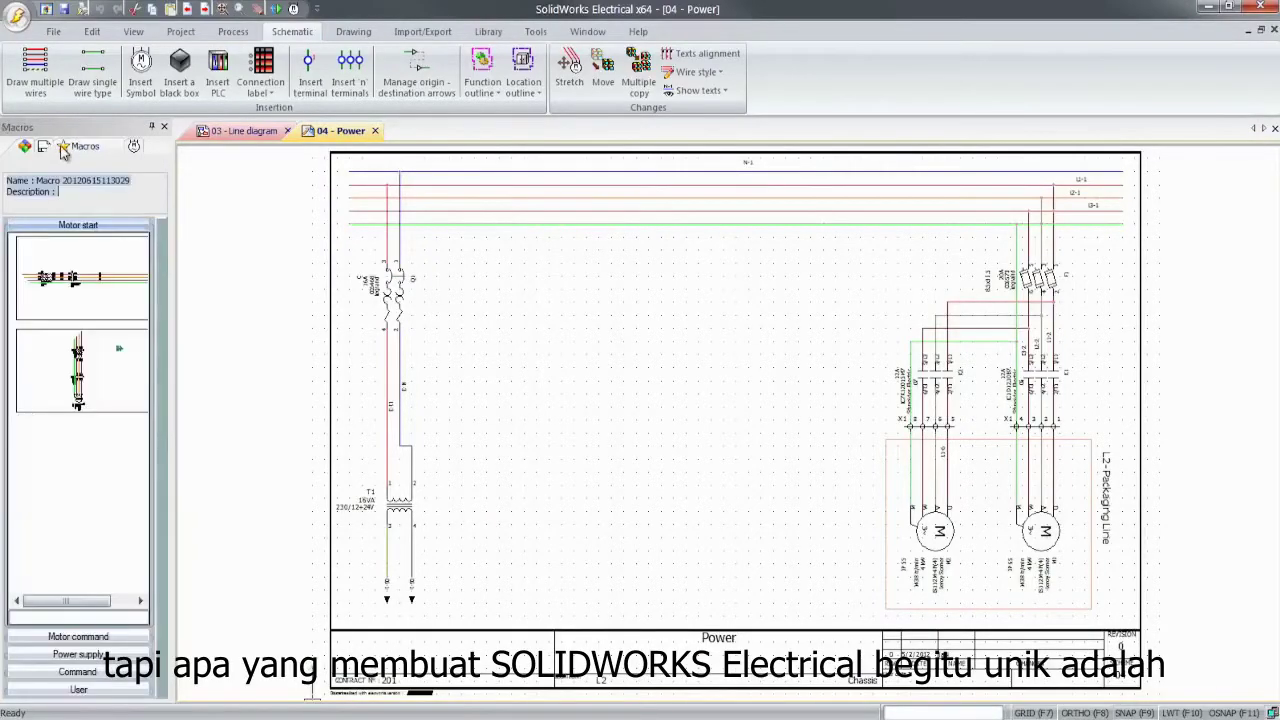
Drop the second Motor start macro mid-sheet and link its motor to existing component =F1-M3
left_click(79, 355)
left_click_drag(90, 355, 660, 401)
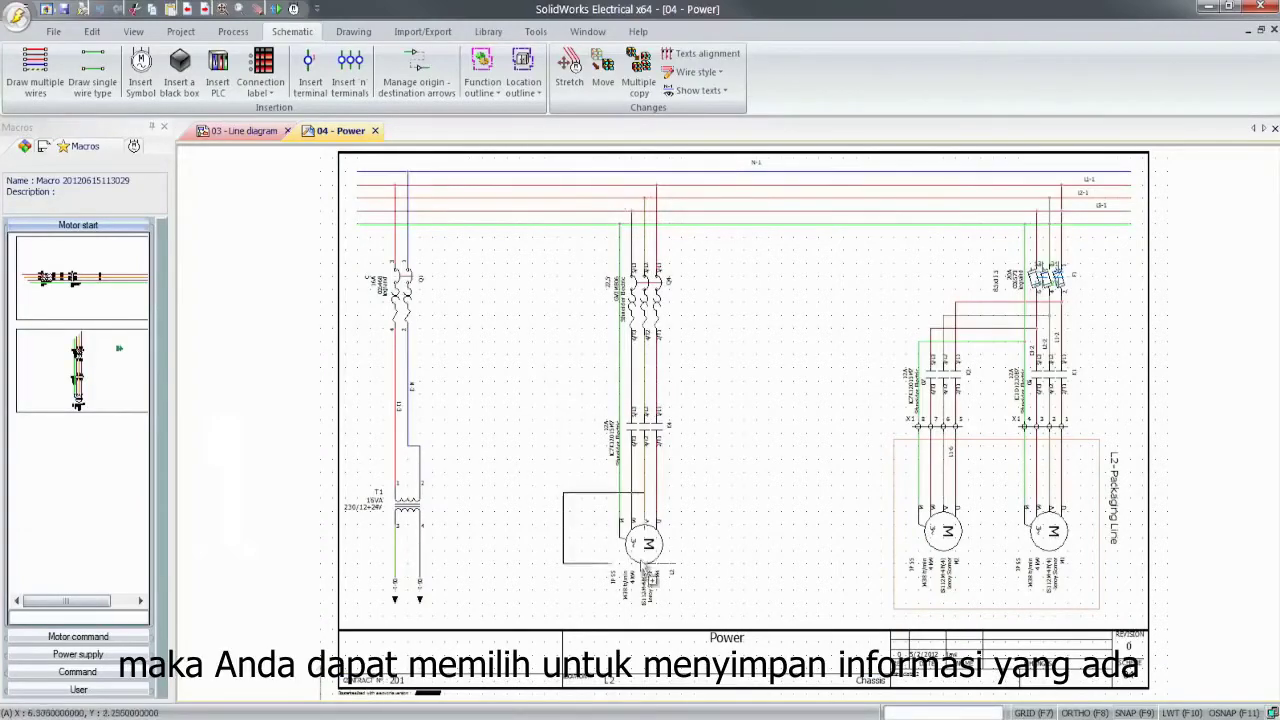
scroll(619, 595, "up", 5)
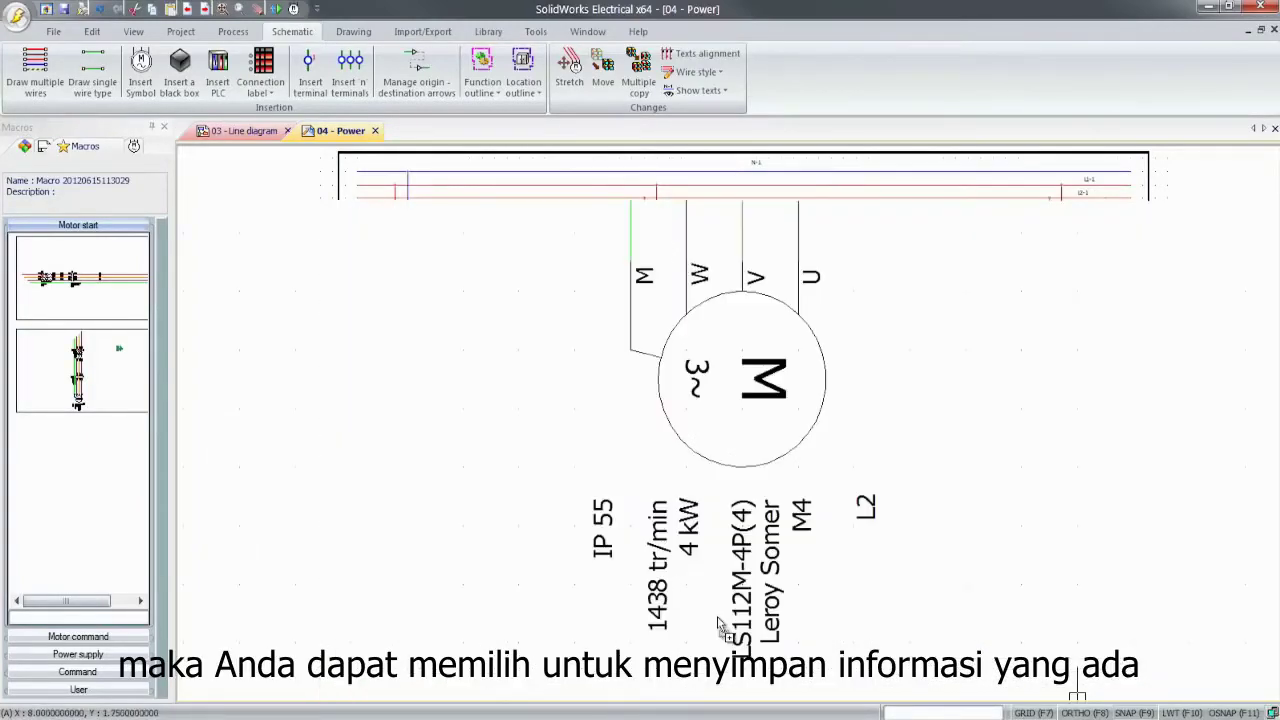
right_click(749, 478)
left_click(790, 145)
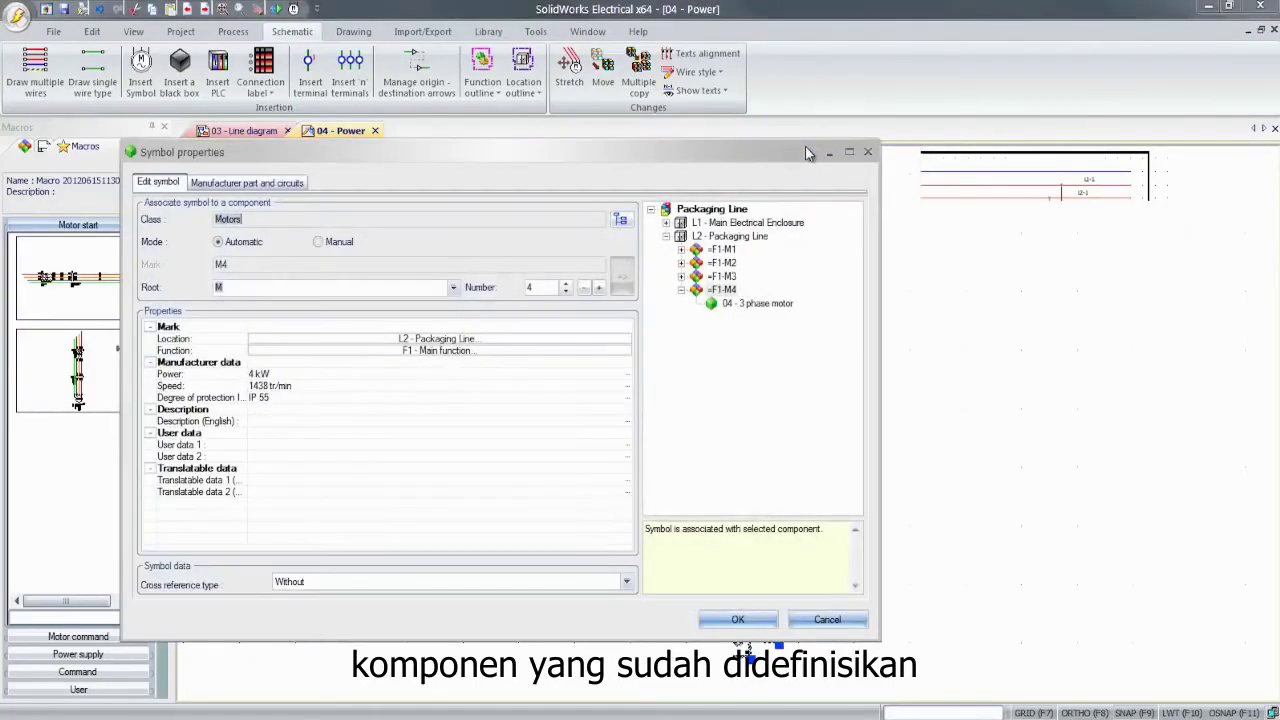
left_click(724, 276)
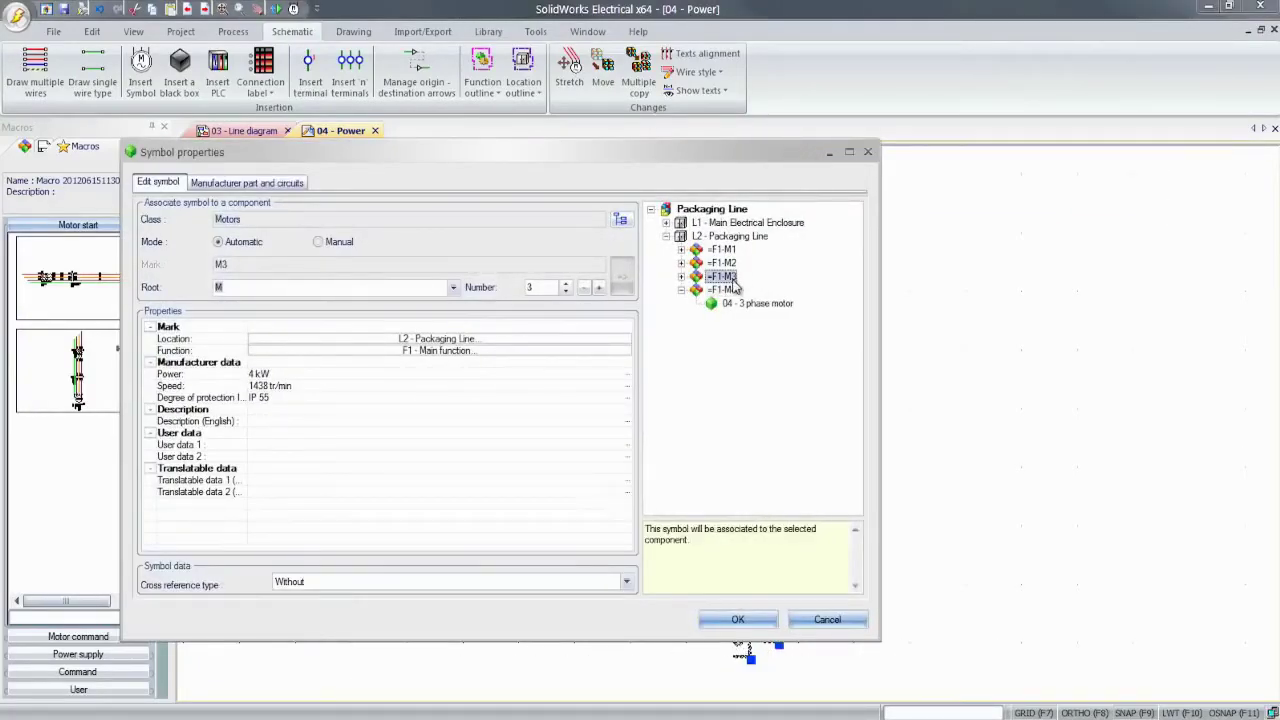
left_click(735, 619)
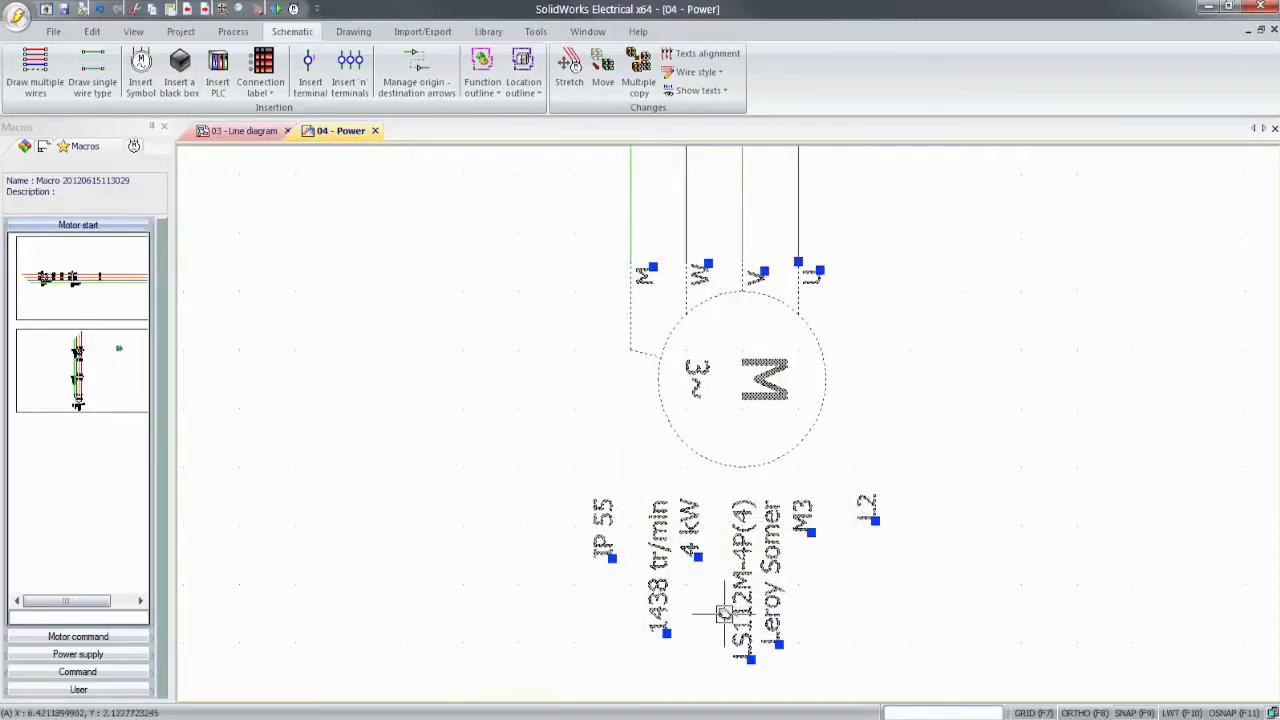
scroll(724, 613, "down", 5)
Review contactor K4's symbol properties in the new motor circuit
right_click(637, 430)
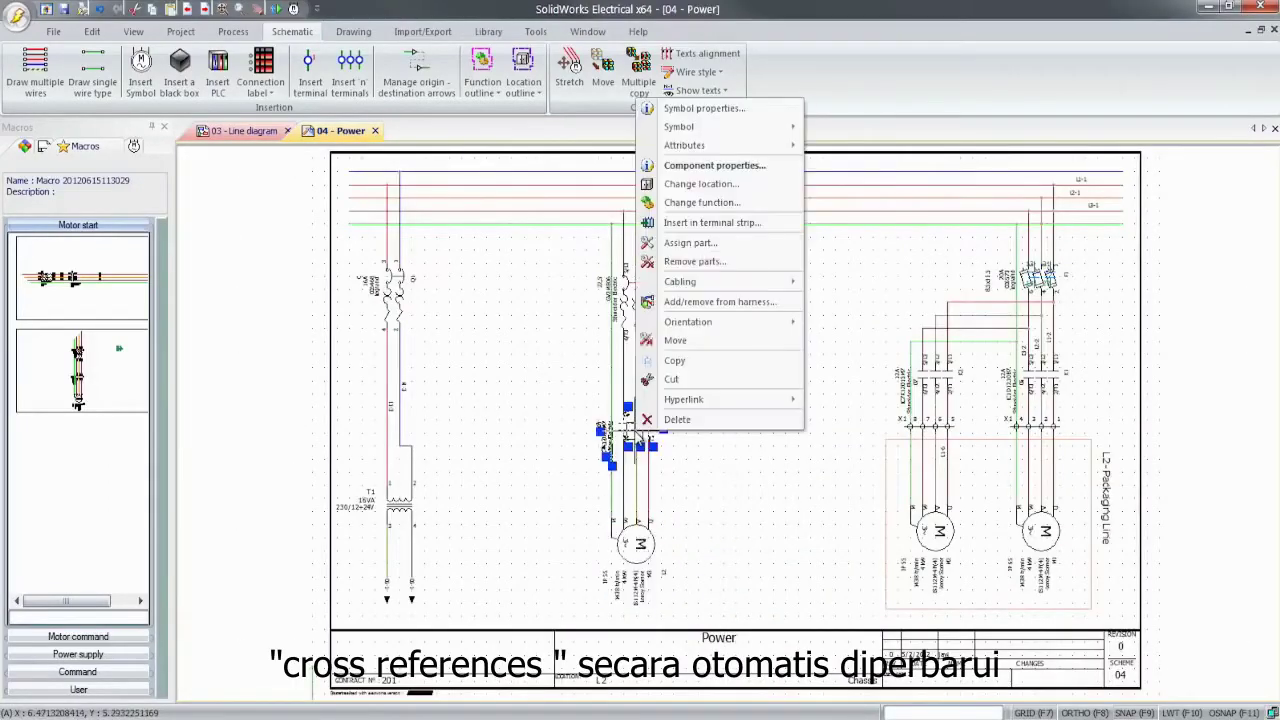
left_click(690, 108)
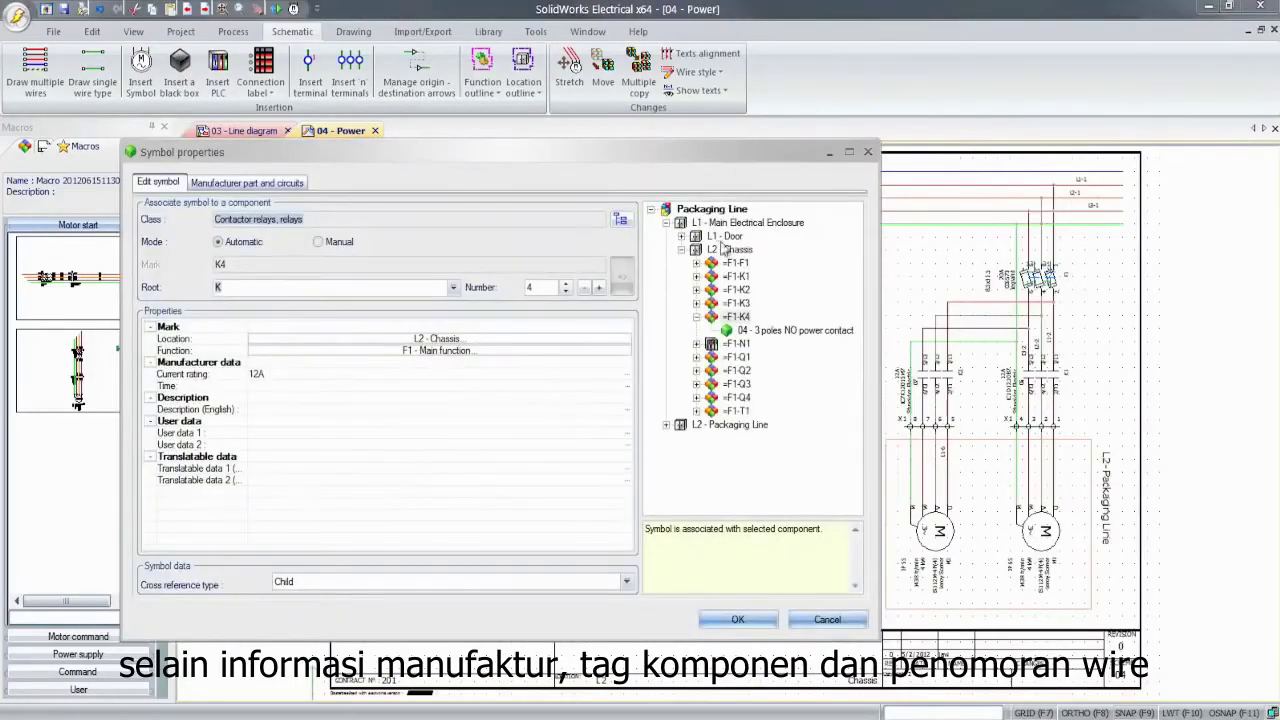
left_click(737, 619)
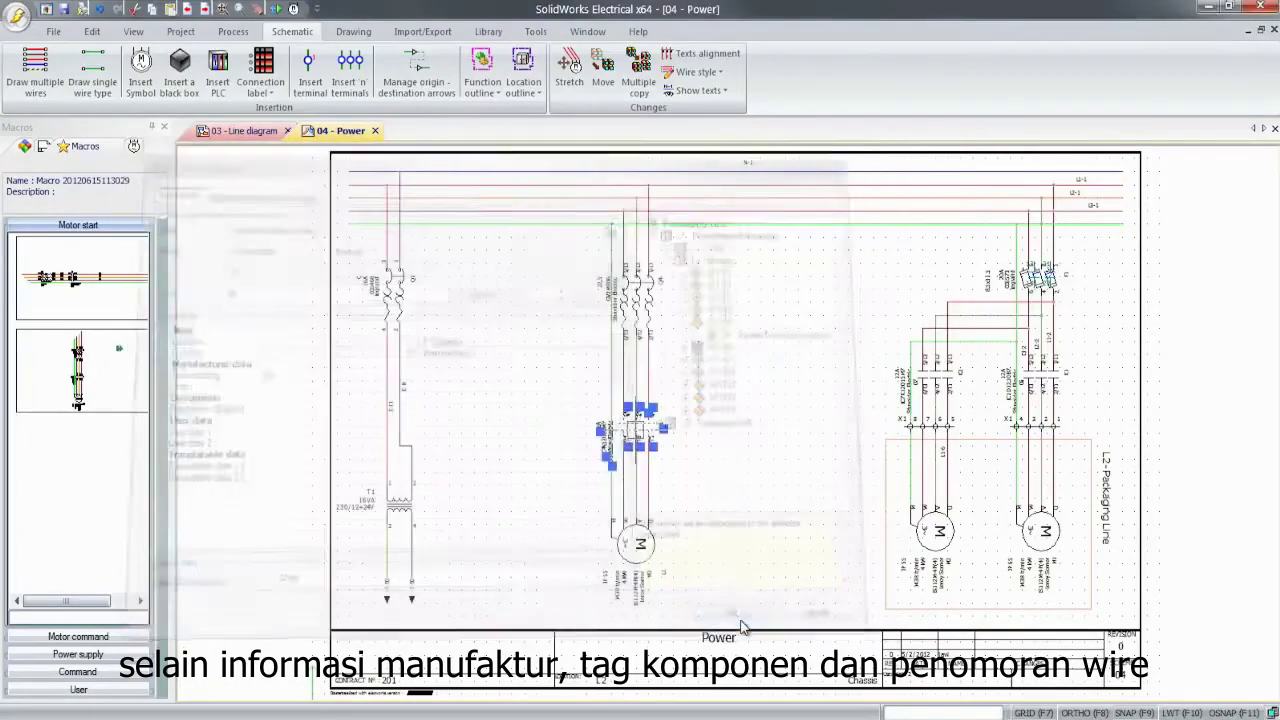
Review the Q4 magneto-thermal circuit breaker's symbol properties
right_click(653, 306)
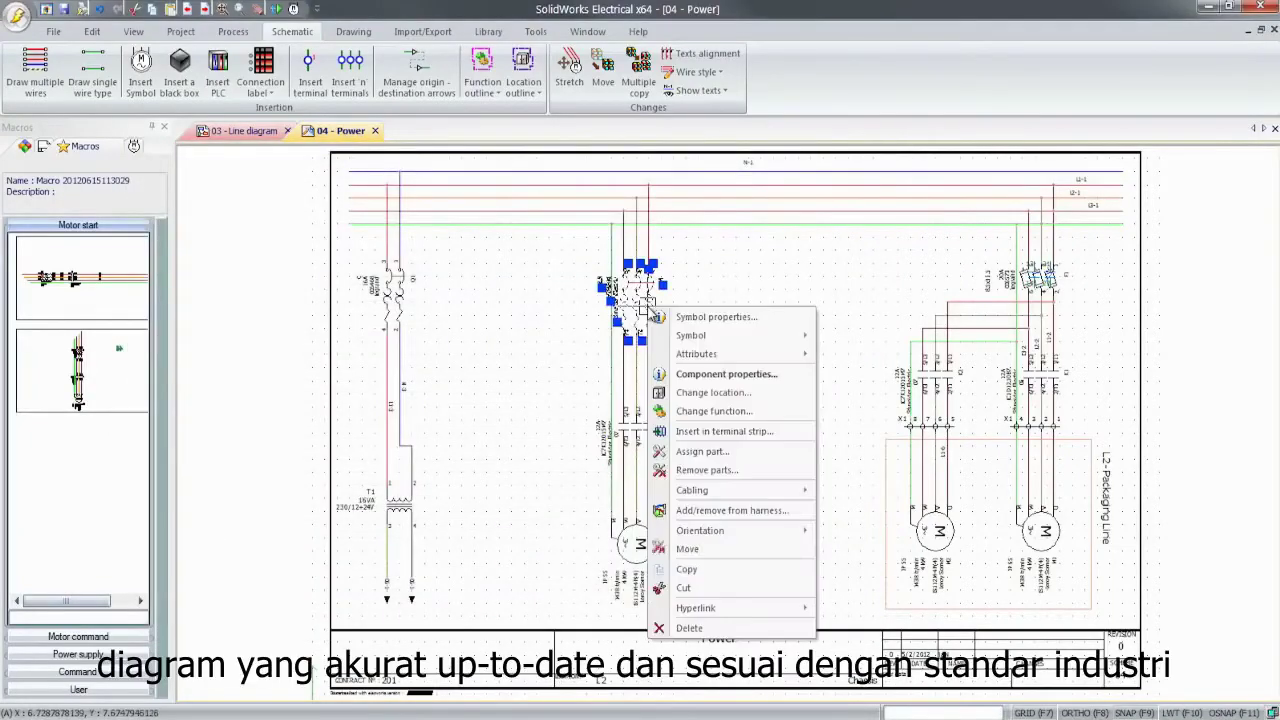
left_click(668, 316)
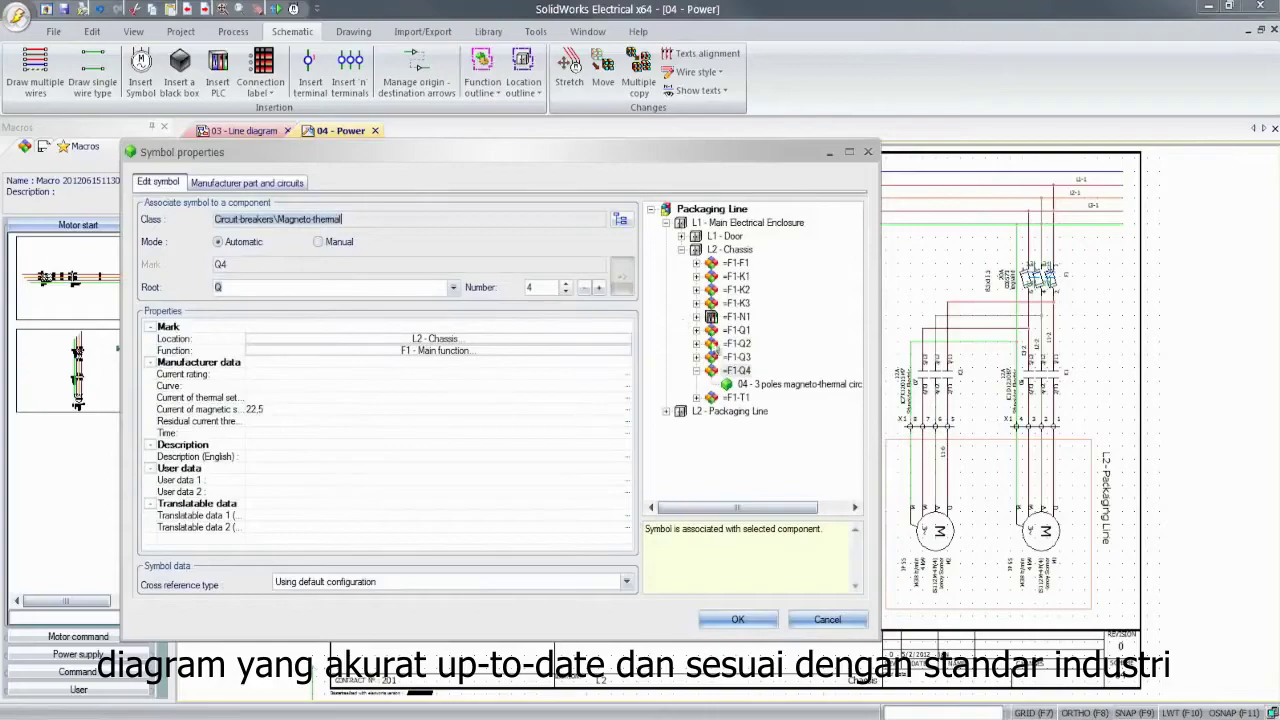
left_click(737, 619)
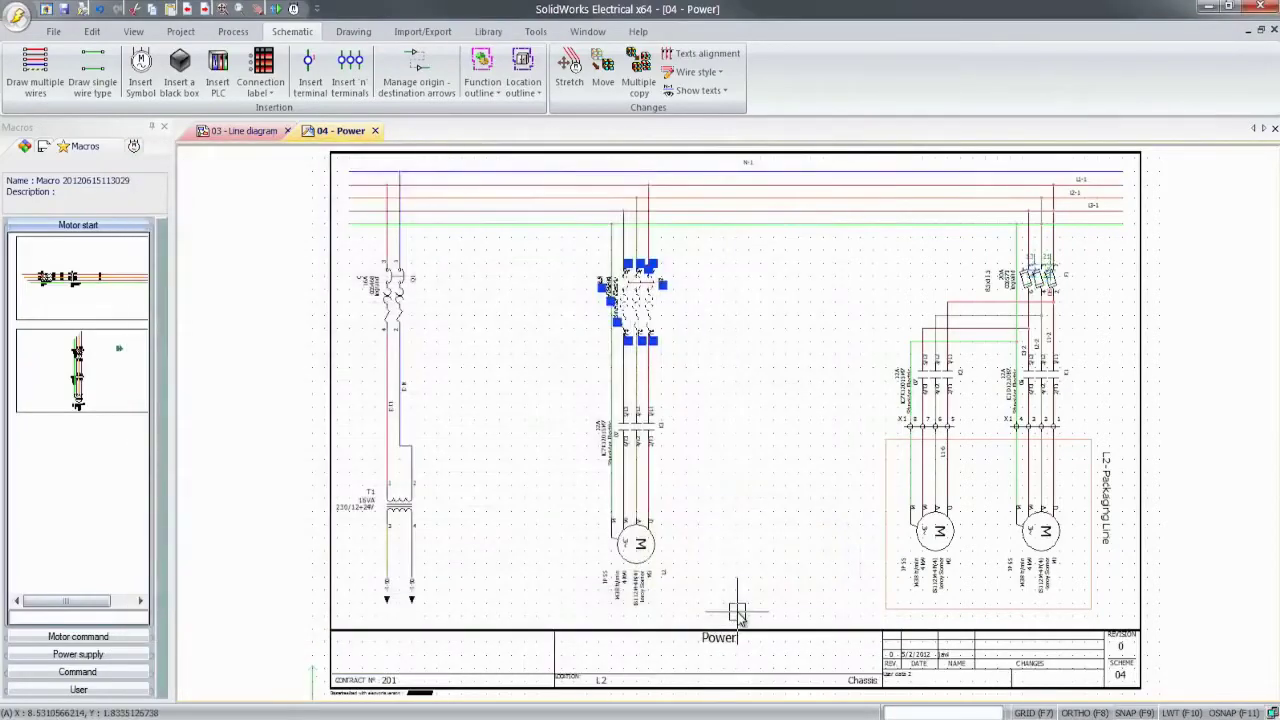
Insert strip =F1-X1 terminals, numbered from 9, across the wires between contactor and motor
left_click(360, 88)
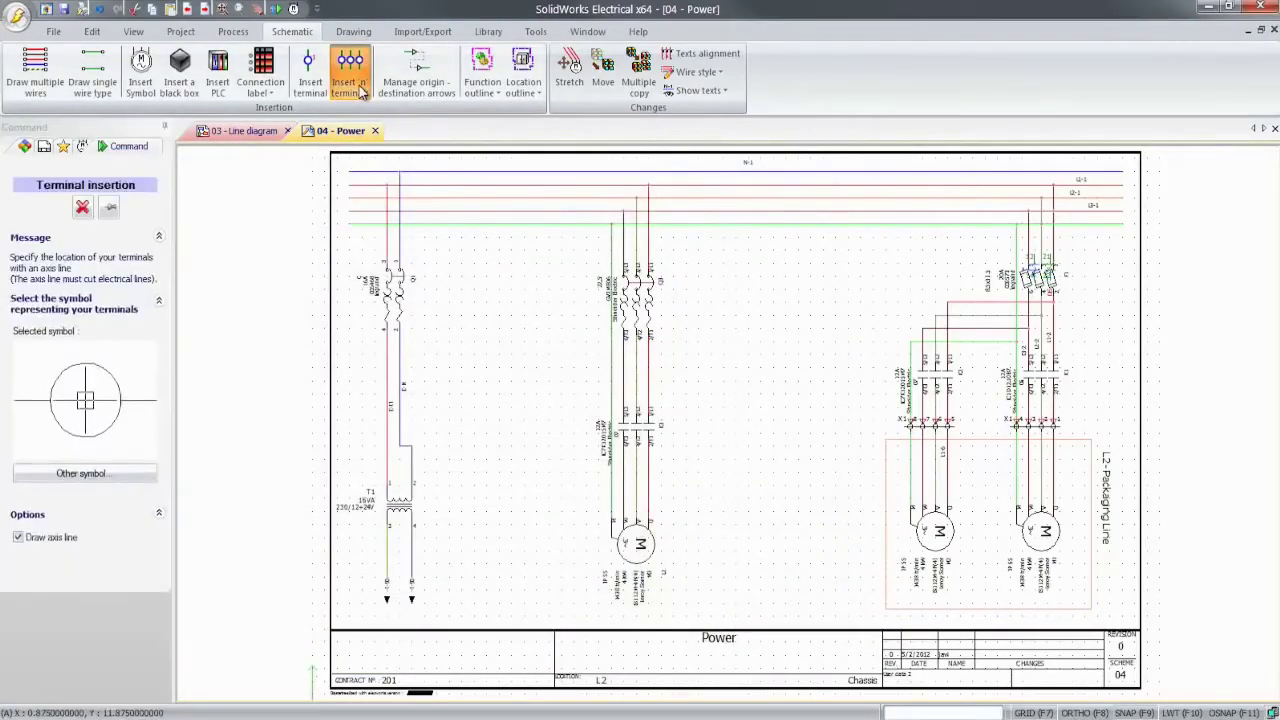
left_click(659, 475)
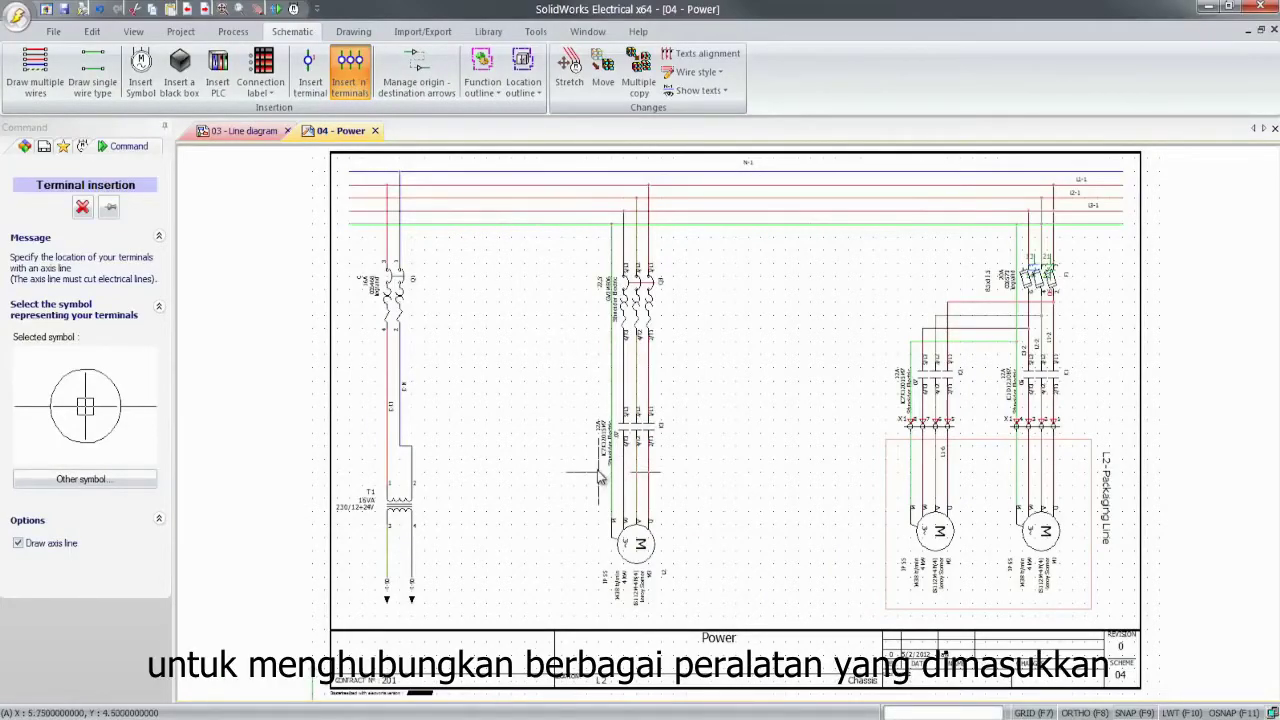
left_click(600, 476)
left_click(598, 478)
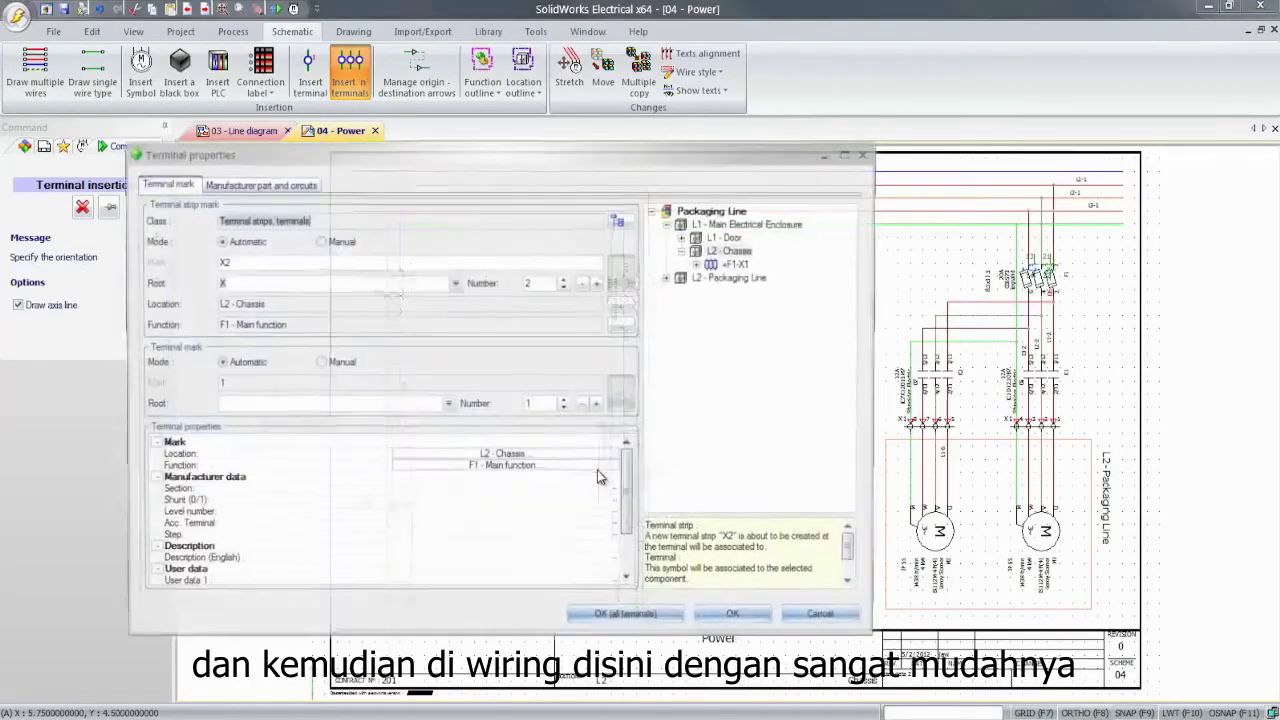
left_click(716, 264)
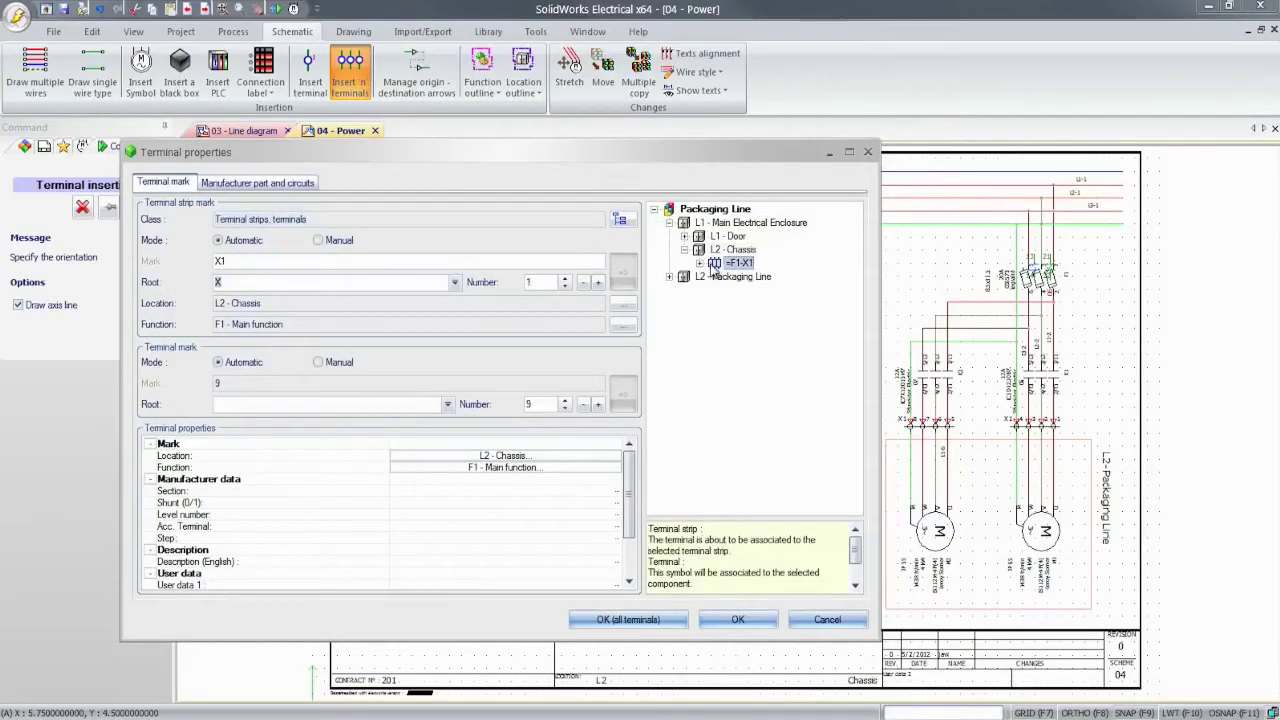
left_click(628, 620)
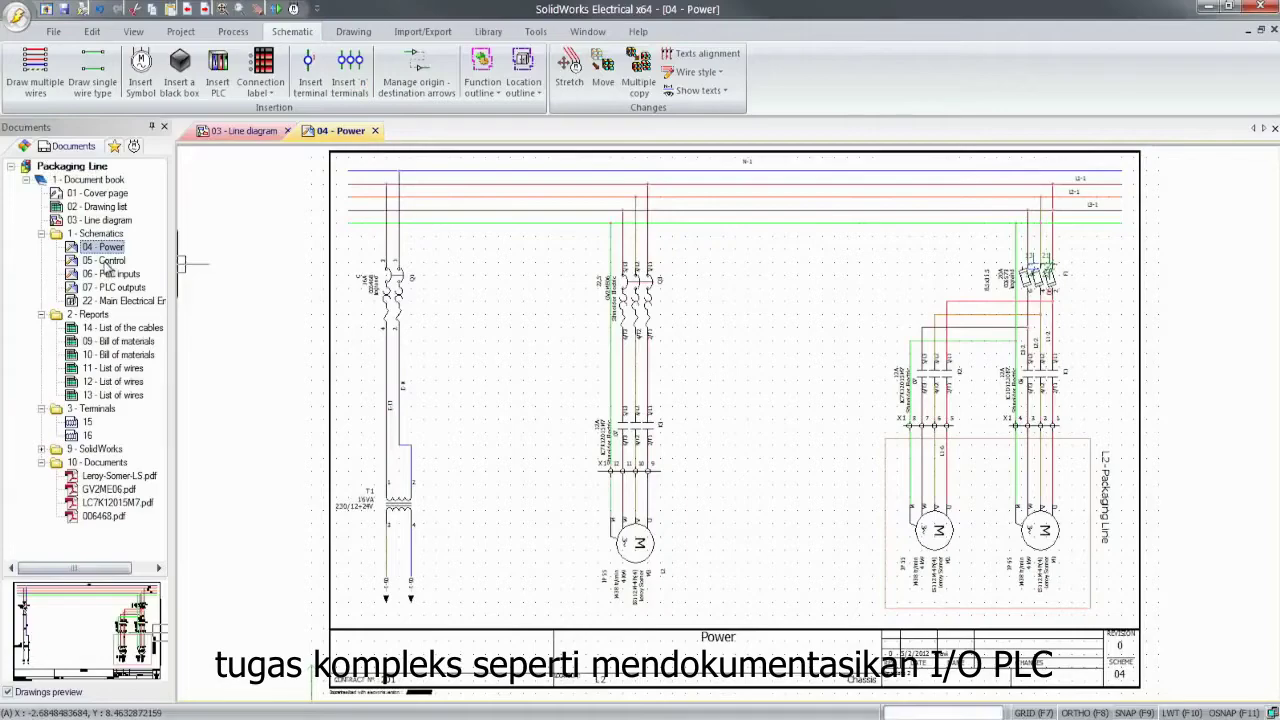
Open the 05 - Control, 06 - PLC inputs and 07 - PLC outputs schematics, then select the K2 contactor circuit
double_click(103, 262)
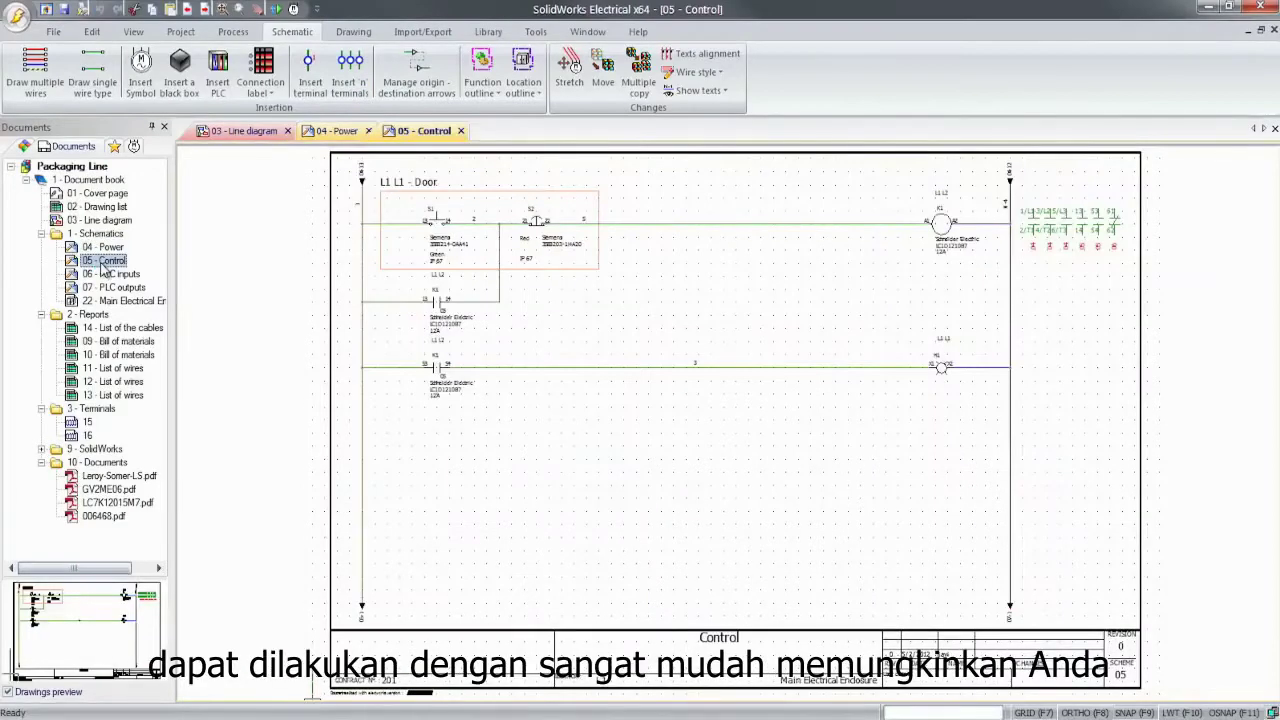
double_click(105, 274)
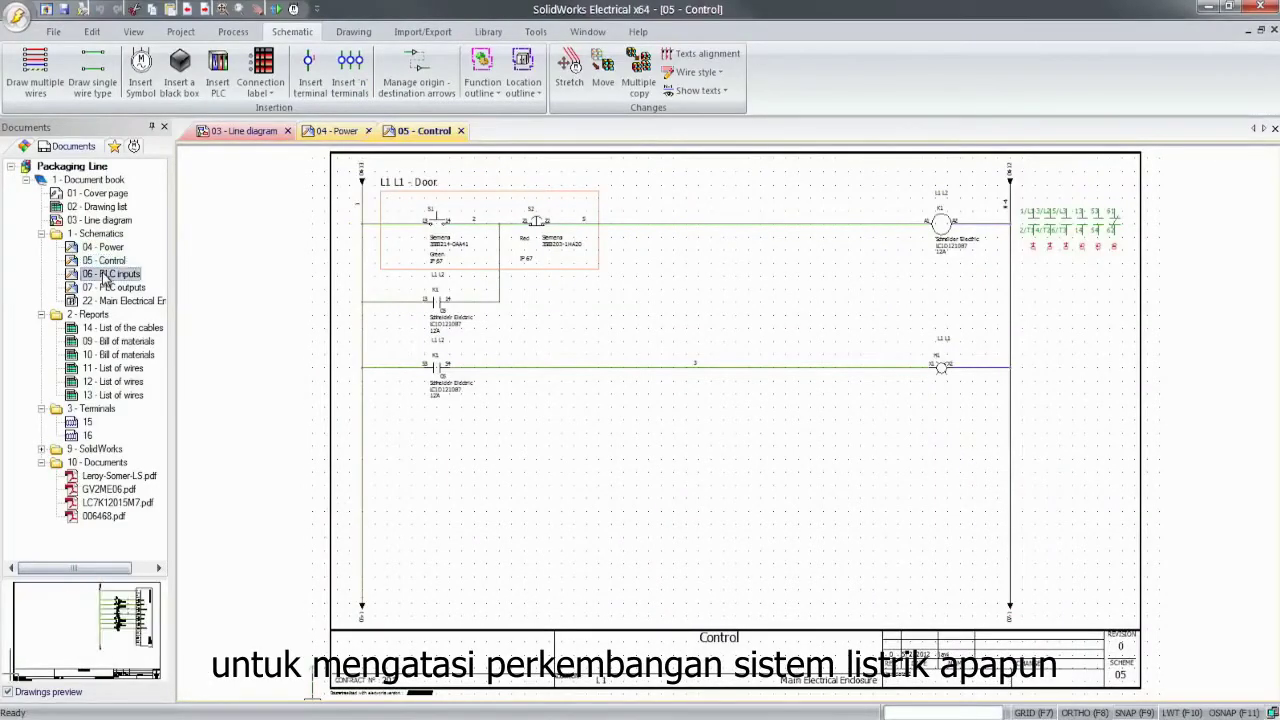
double_click(110, 287)
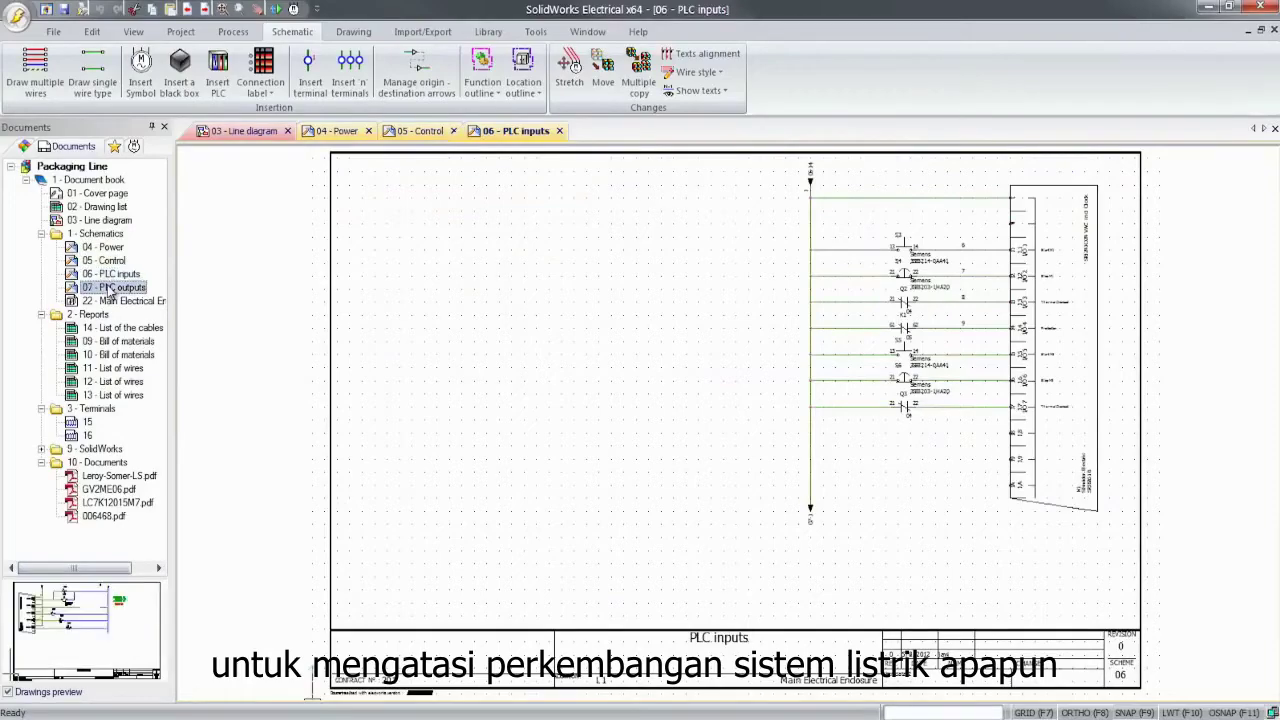
left_click_drag(688, 279, 698, 288)
Copy the K2 contactor circuit and paste it beside the original
key("ctrl+c")
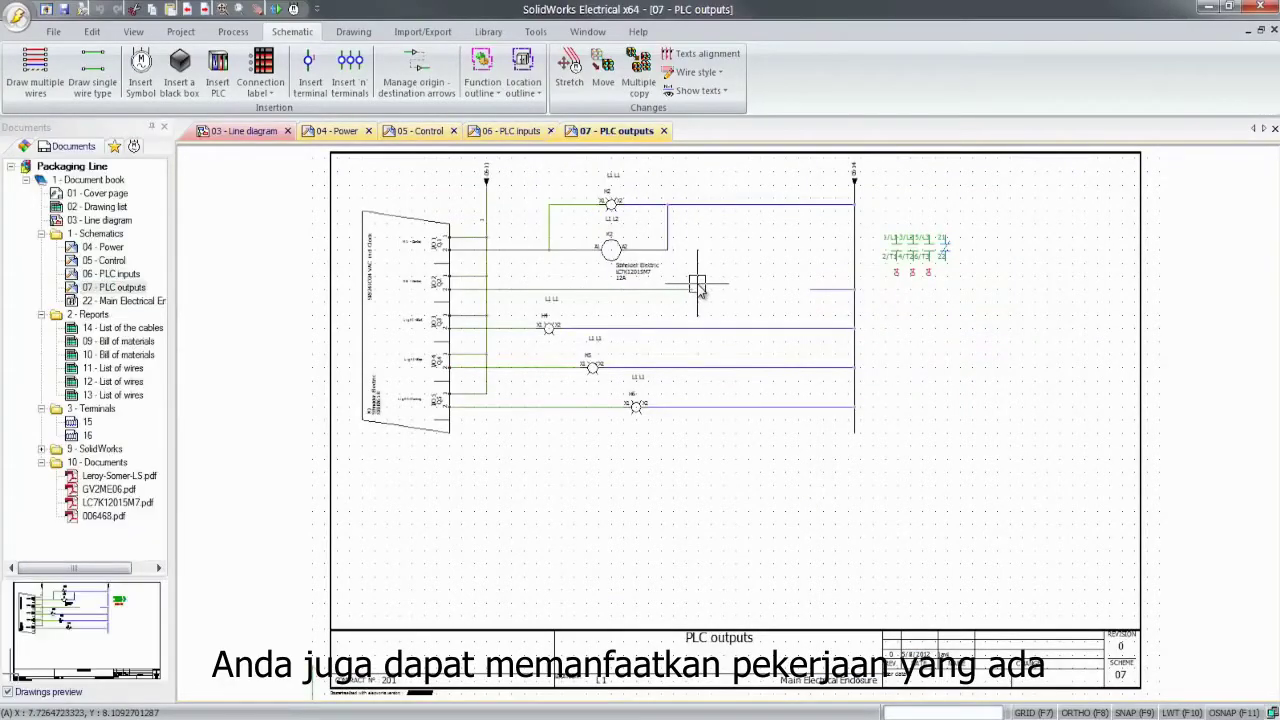
key("ctrl+v")
left_click(697, 322)
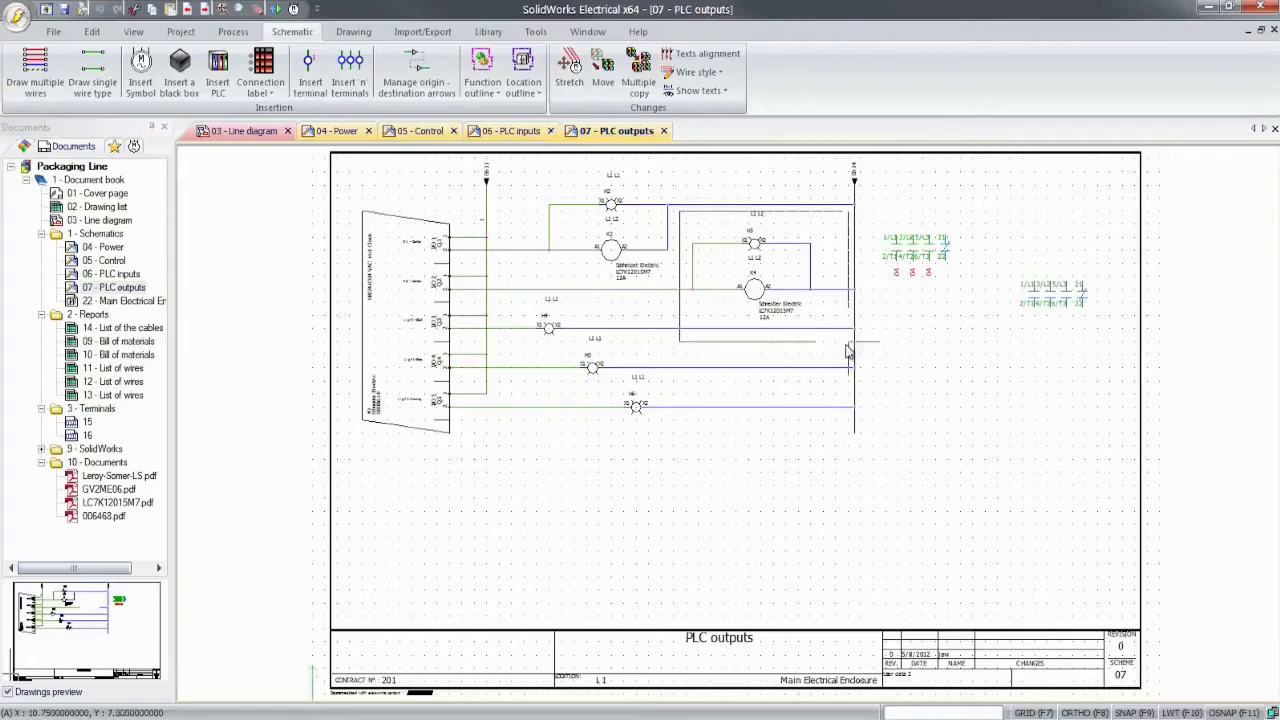
Associate the copied coil with component =F1-K3 in its symbol properties
scroll(846, 350, "up", 5)
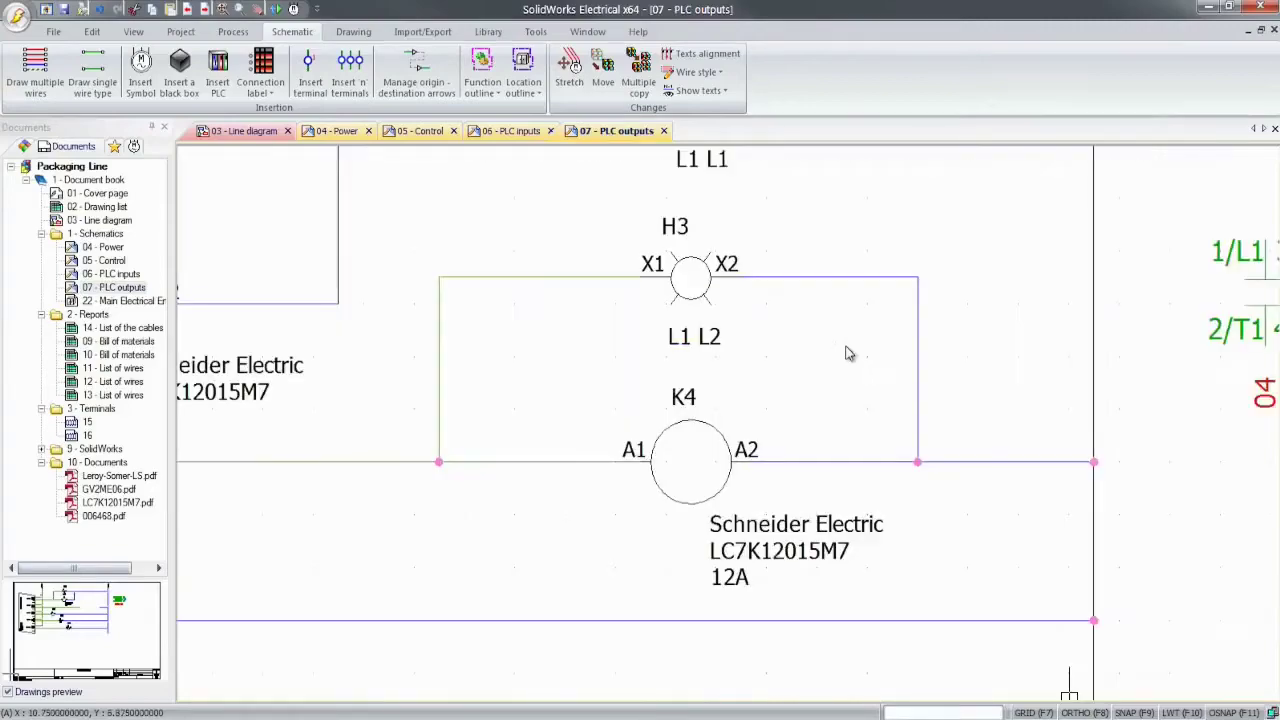
right_click(712, 424)
left_click(768, 112)
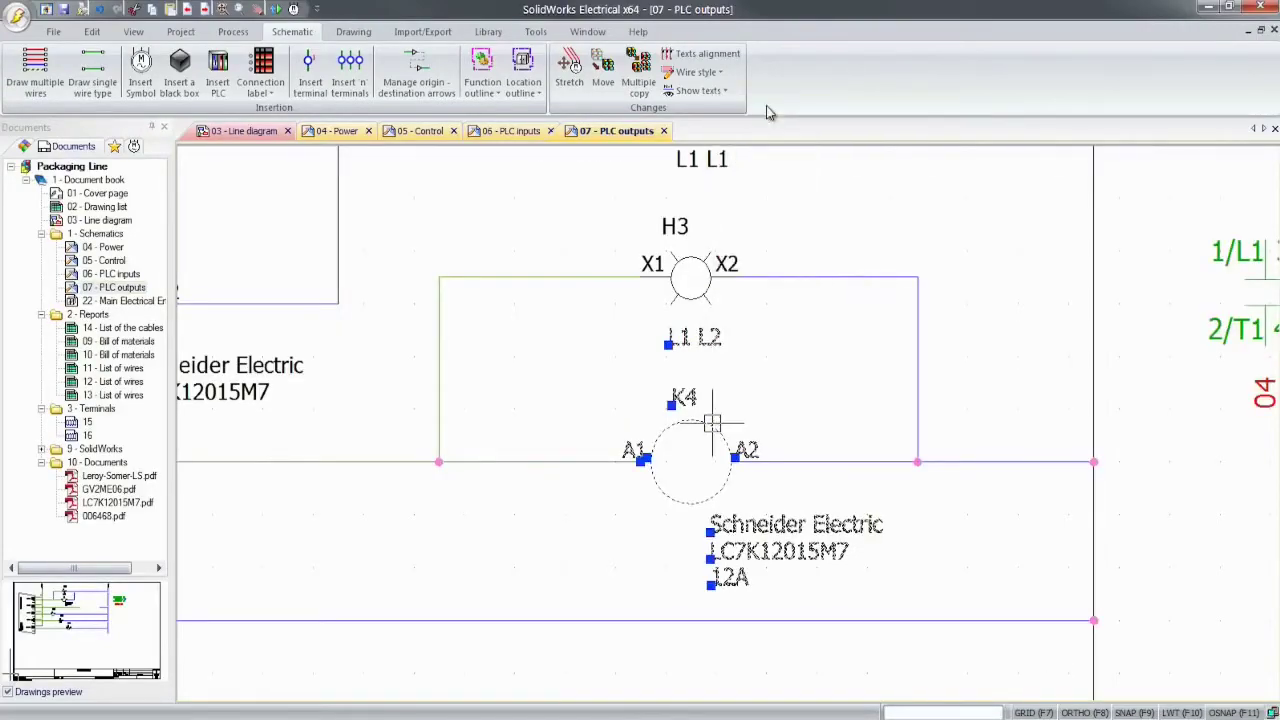
left_click(878, 282)
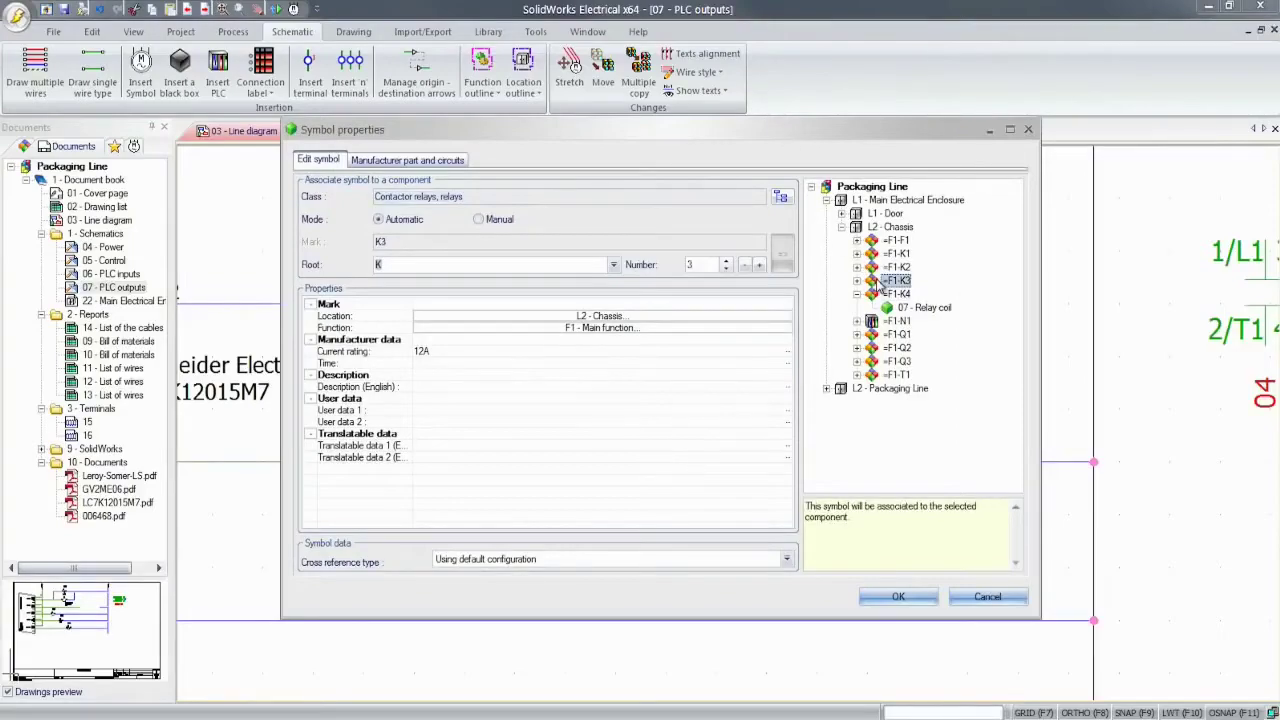
left_click(897, 597)
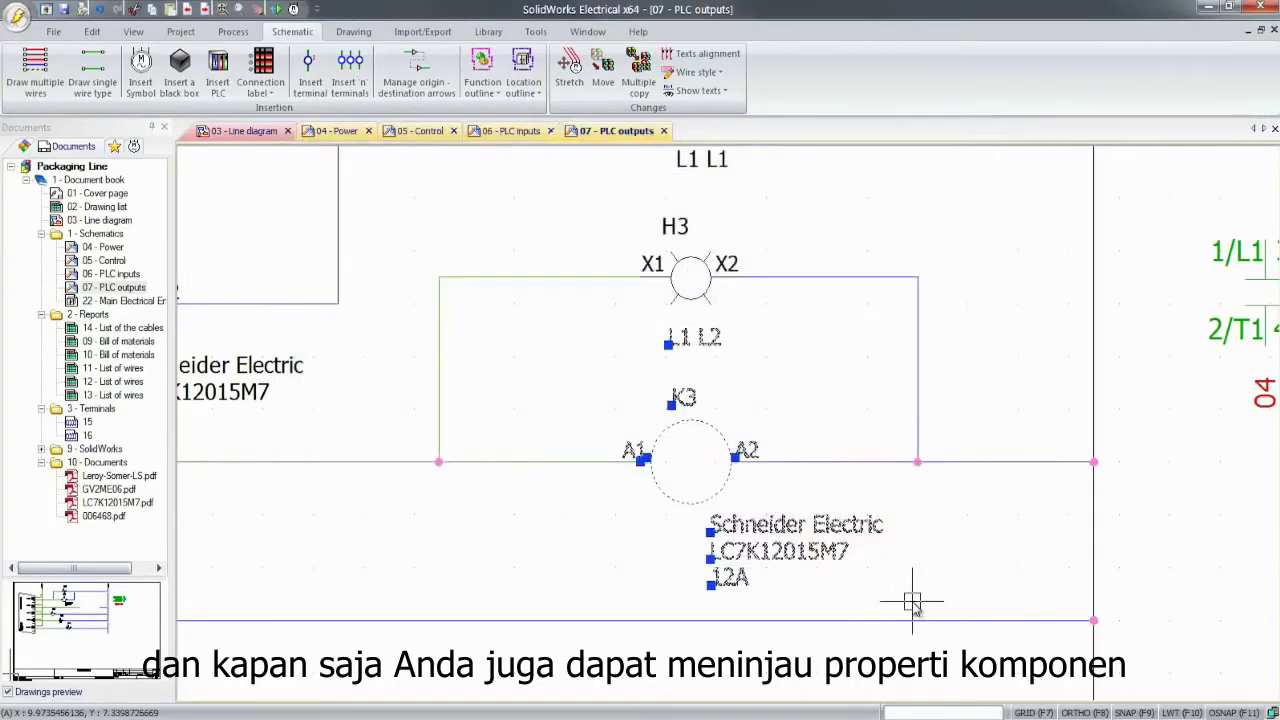
double_click(734, 450)
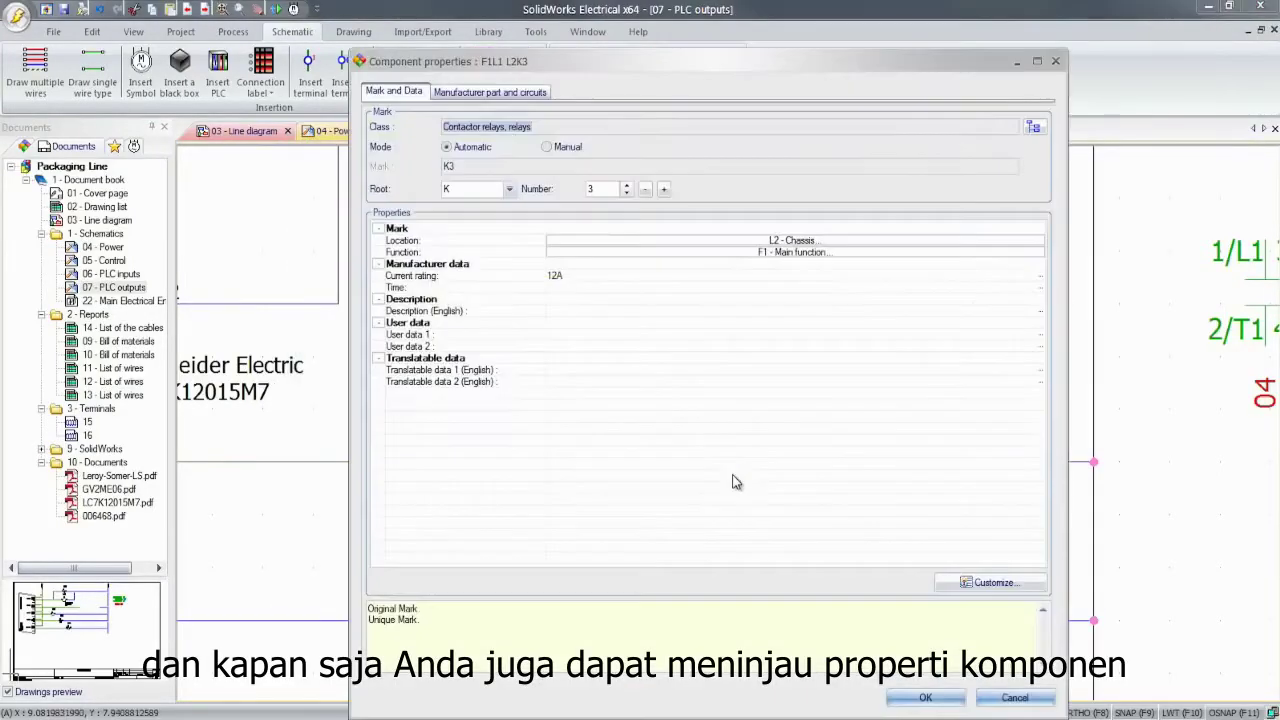
left_click(512, 92)
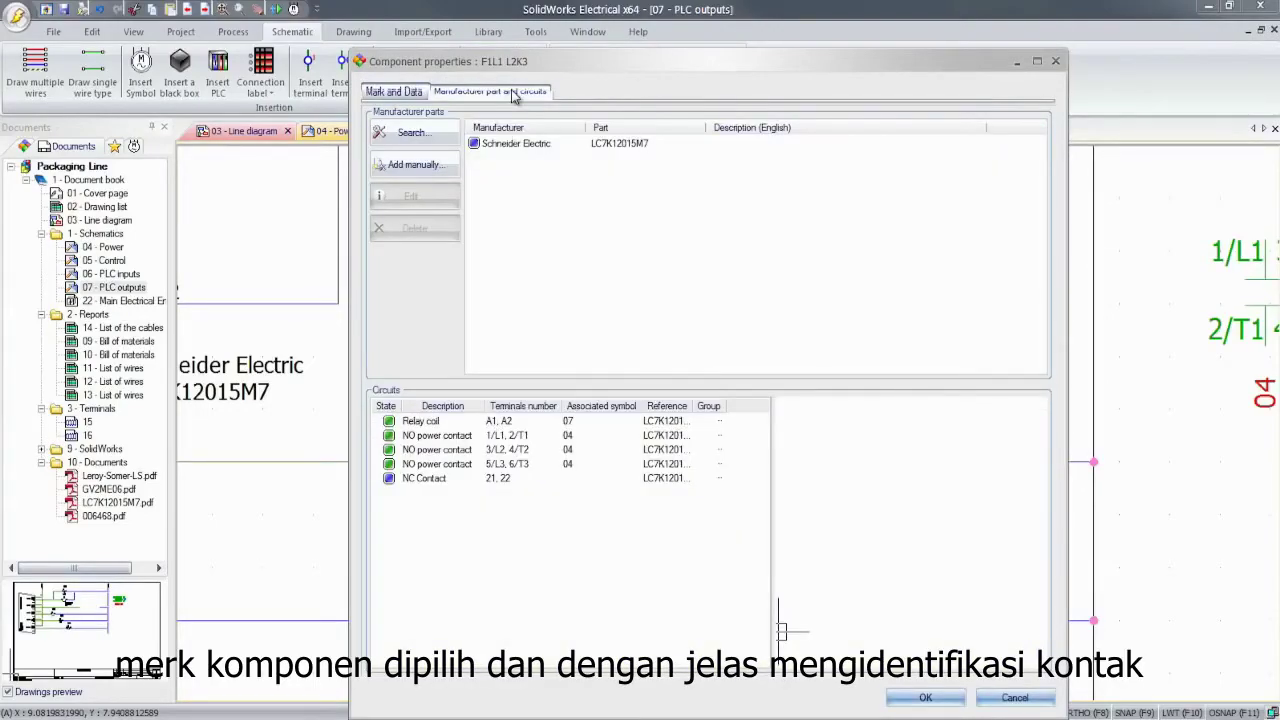
left_click(425, 422)
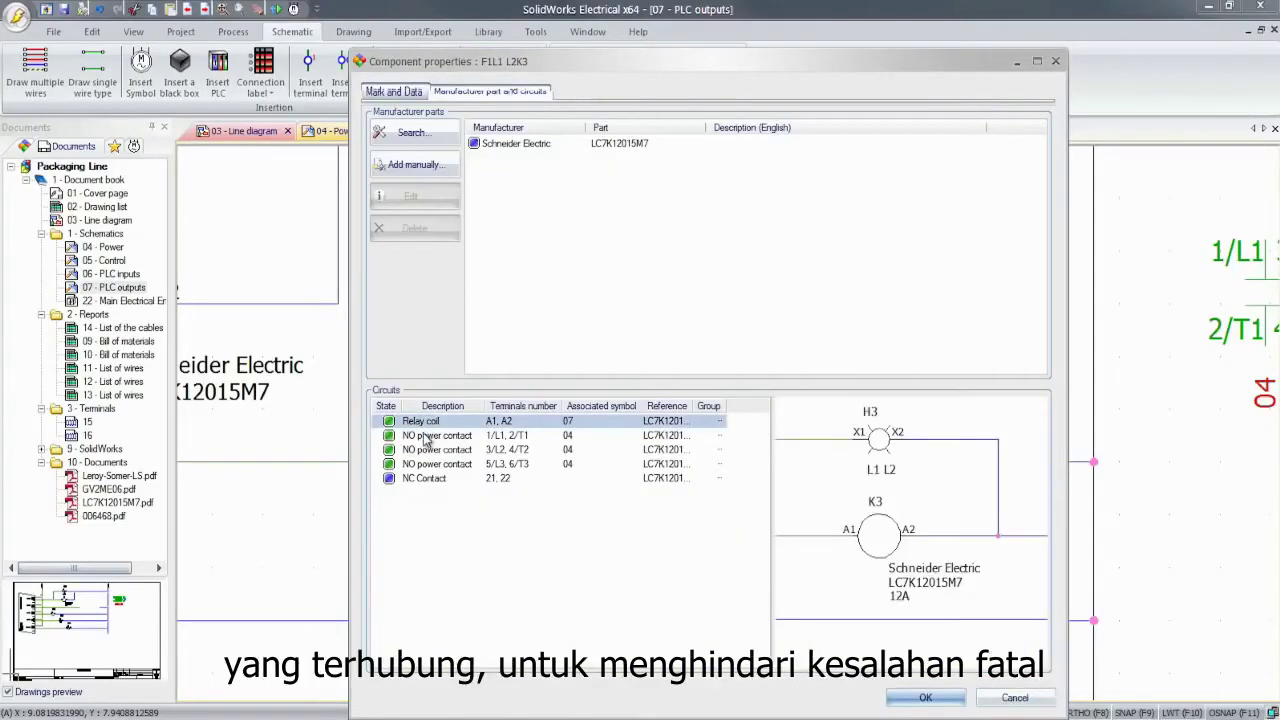
left_click(425, 436)
left_click(424, 450)
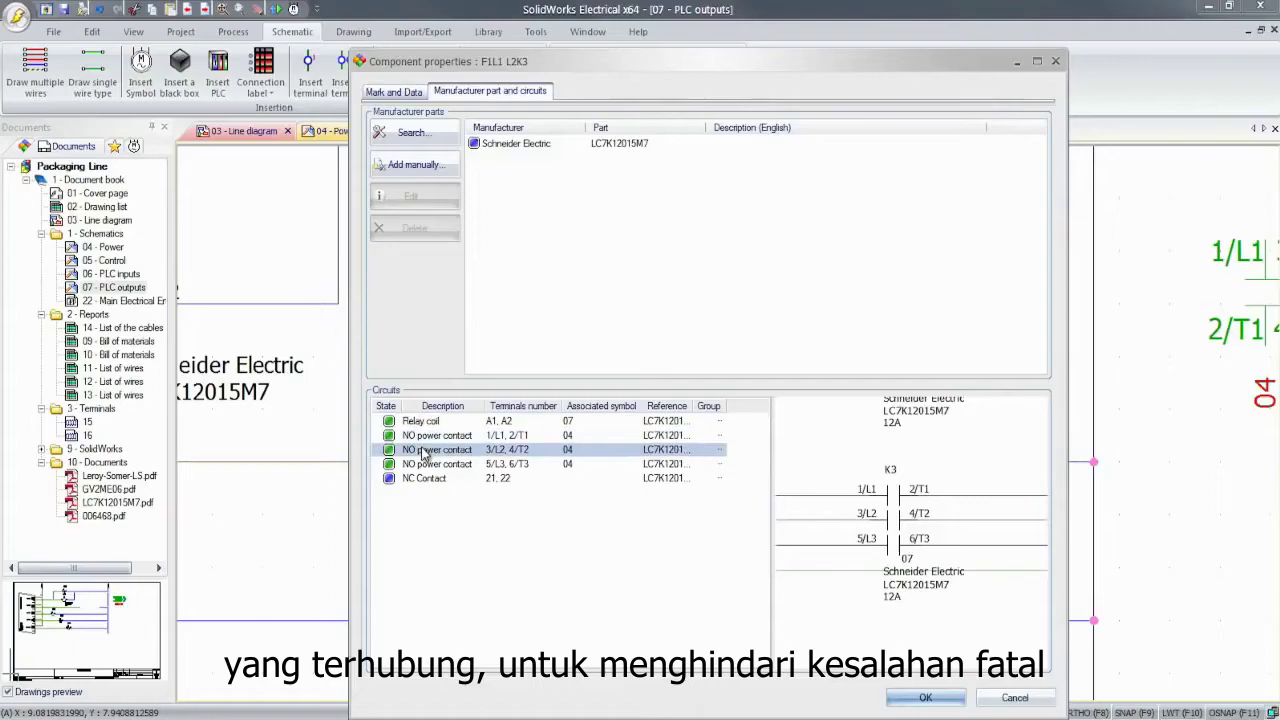
left_click(898, 703)
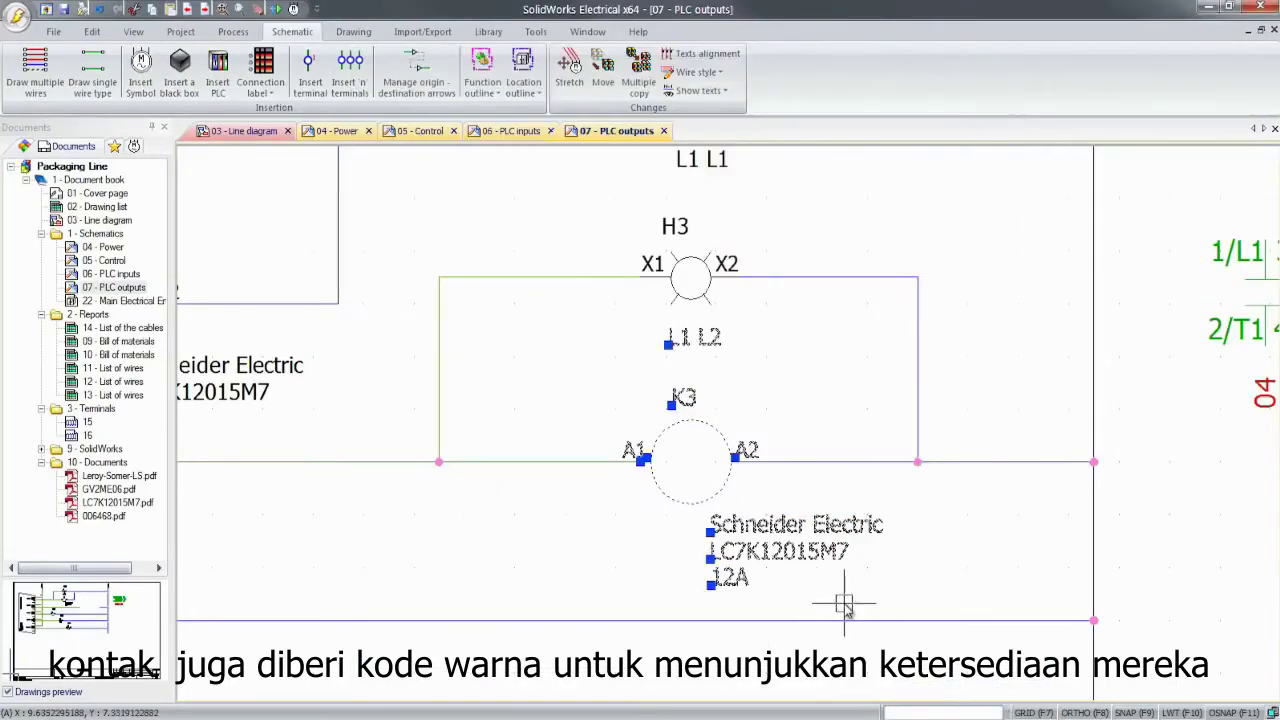
scroll(844, 602, "down", 5)
left_click(842, 602)
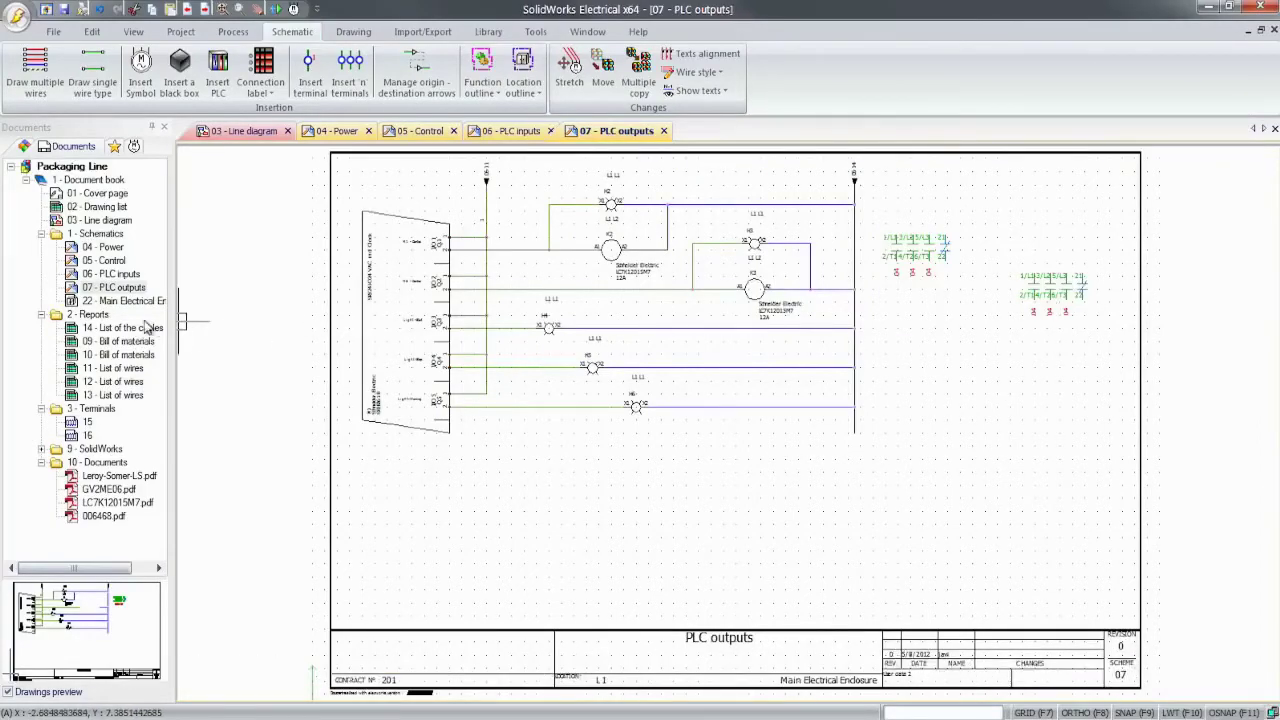
Open the 22 - Main Electrical Enclosure layout, then the 09 - Bill of materials report
double_click(115, 302)
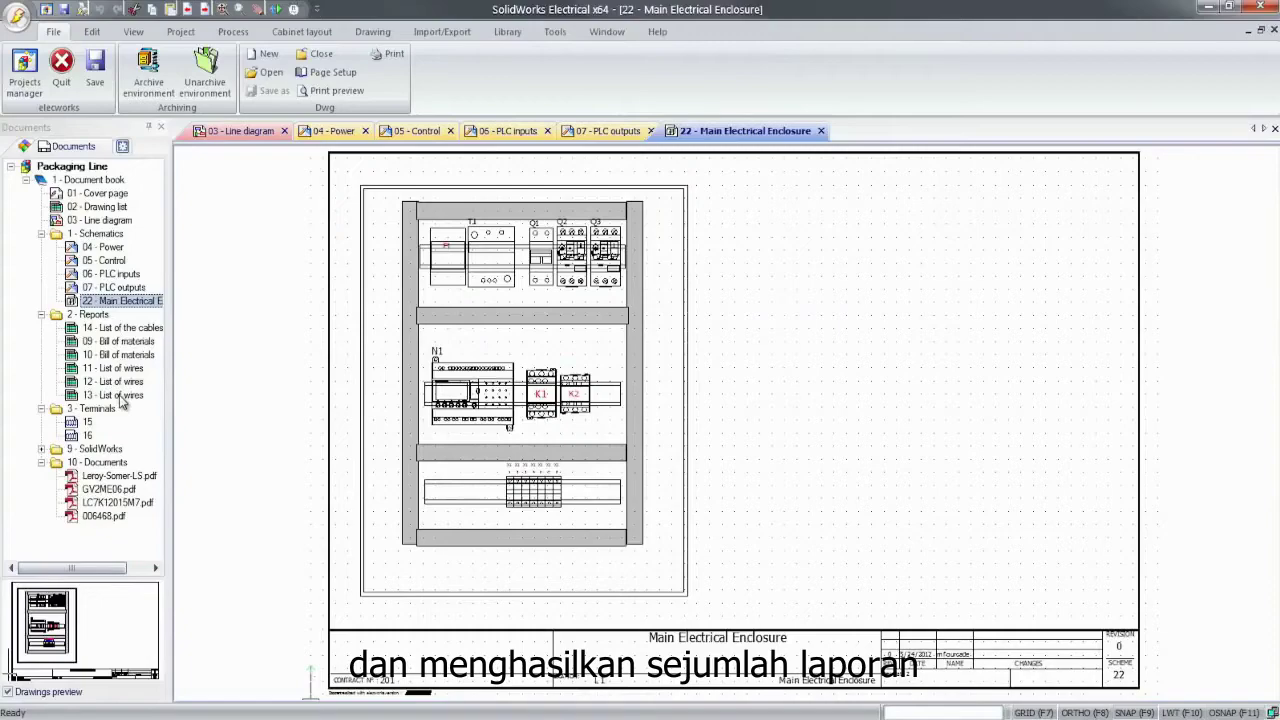
double_click(112, 343)
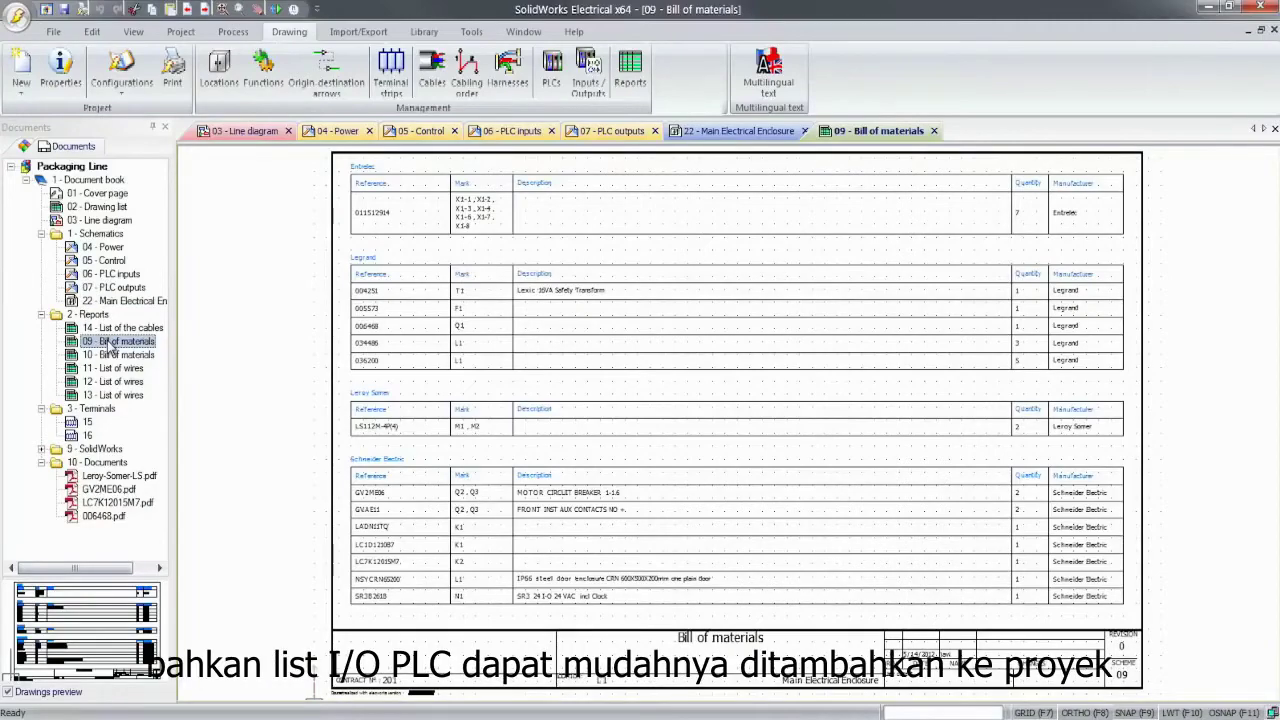
Add a PLC Inputs / Outputs report using the PlcIO_Imperial template in the report manager
left_click(180, 31)
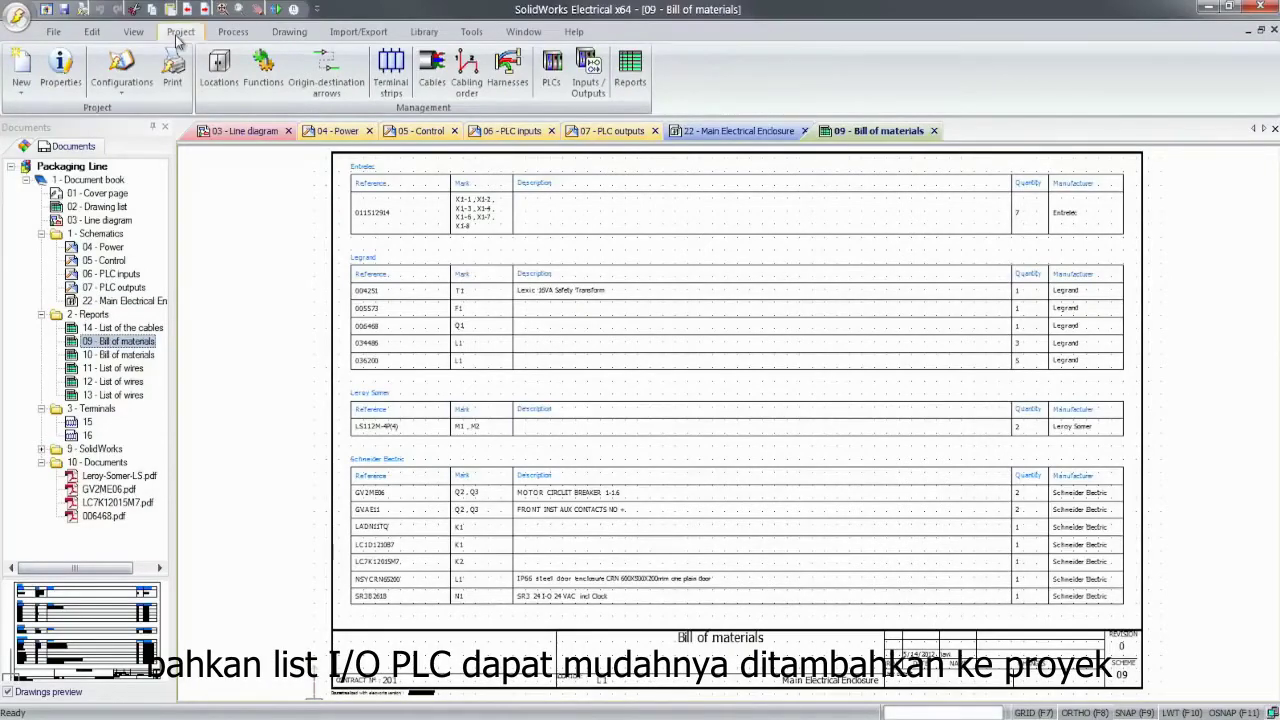
left_click(630, 70)
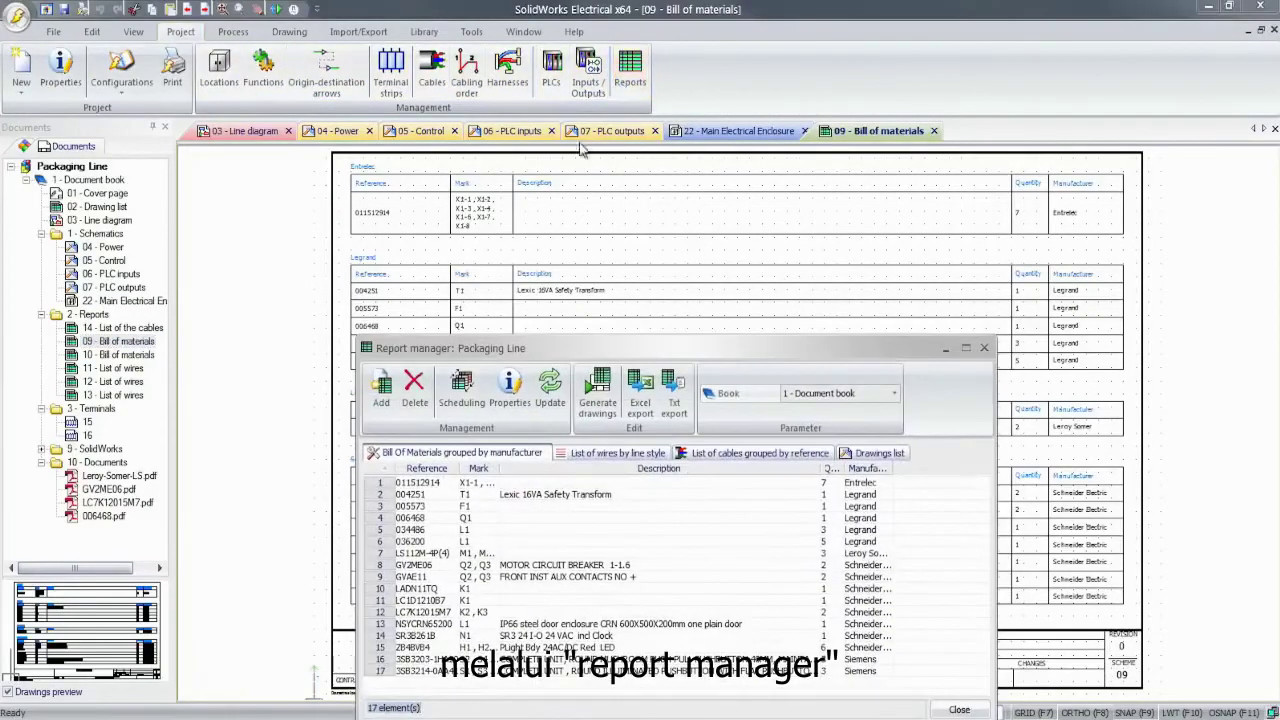
left_click_drag(505, 348, 472, 193)
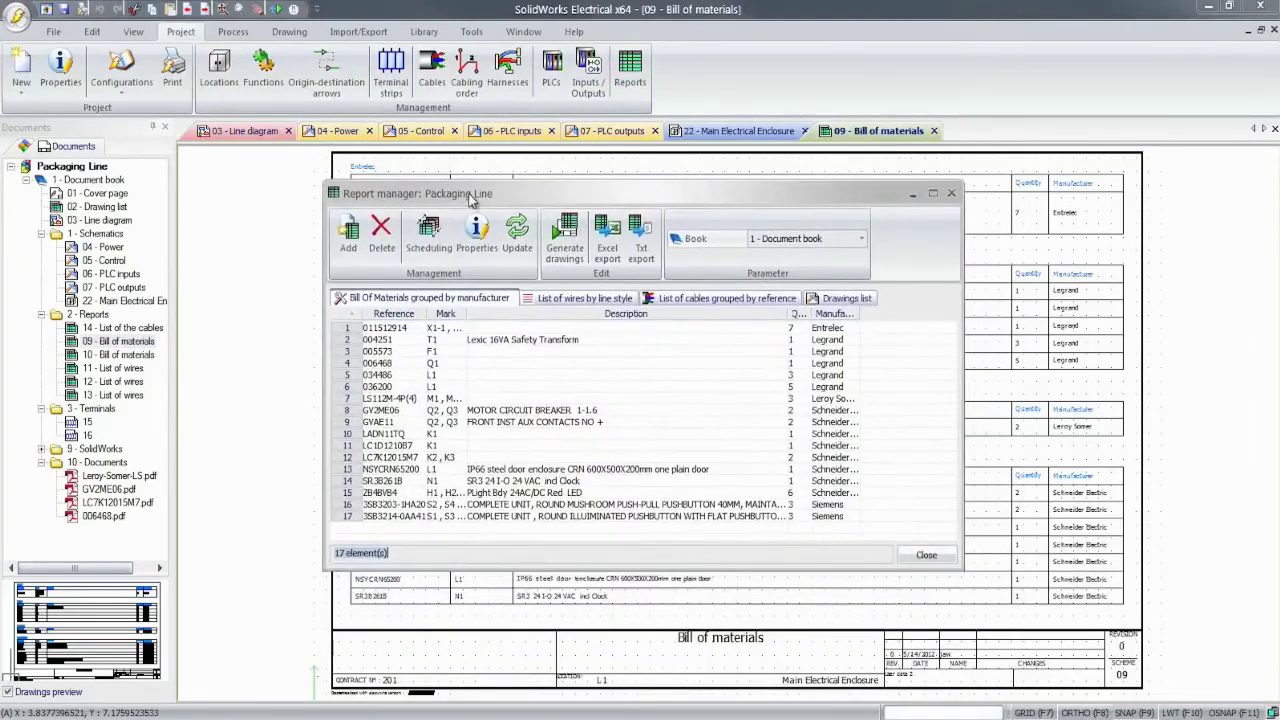
left_click(348, 232)
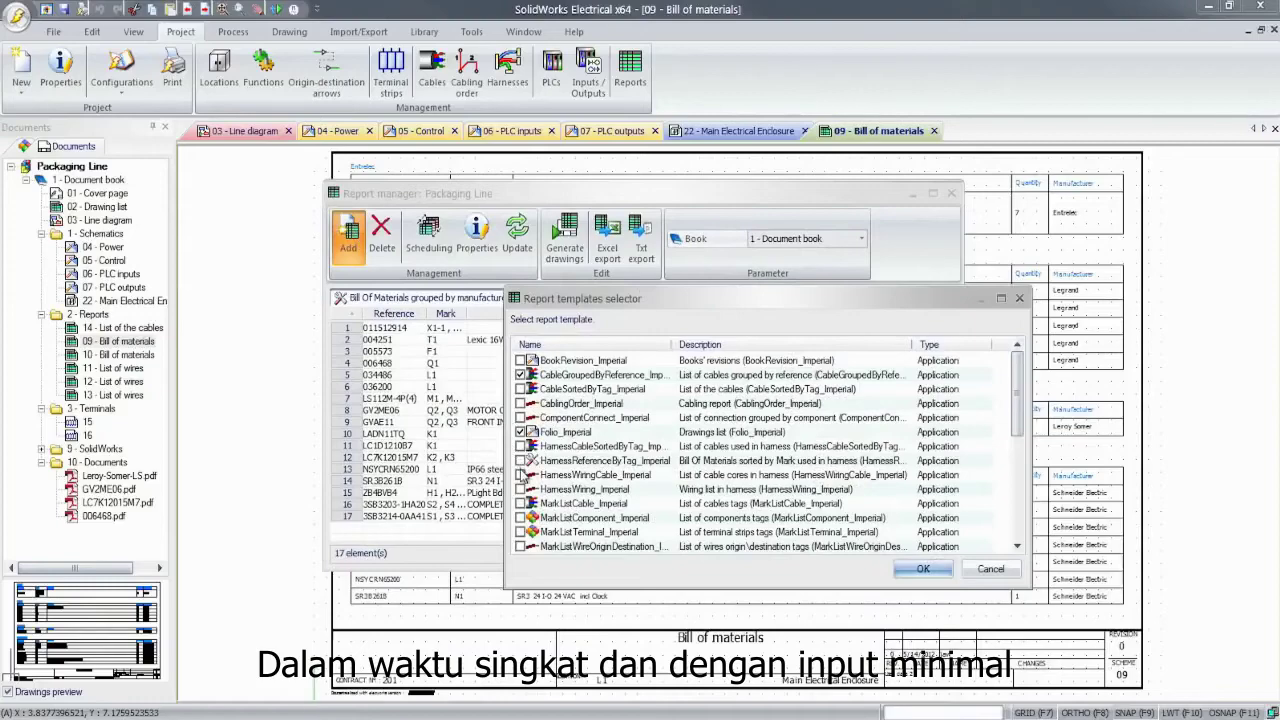
scroll(524, 477, "down", 2)
left_click(520, 546)
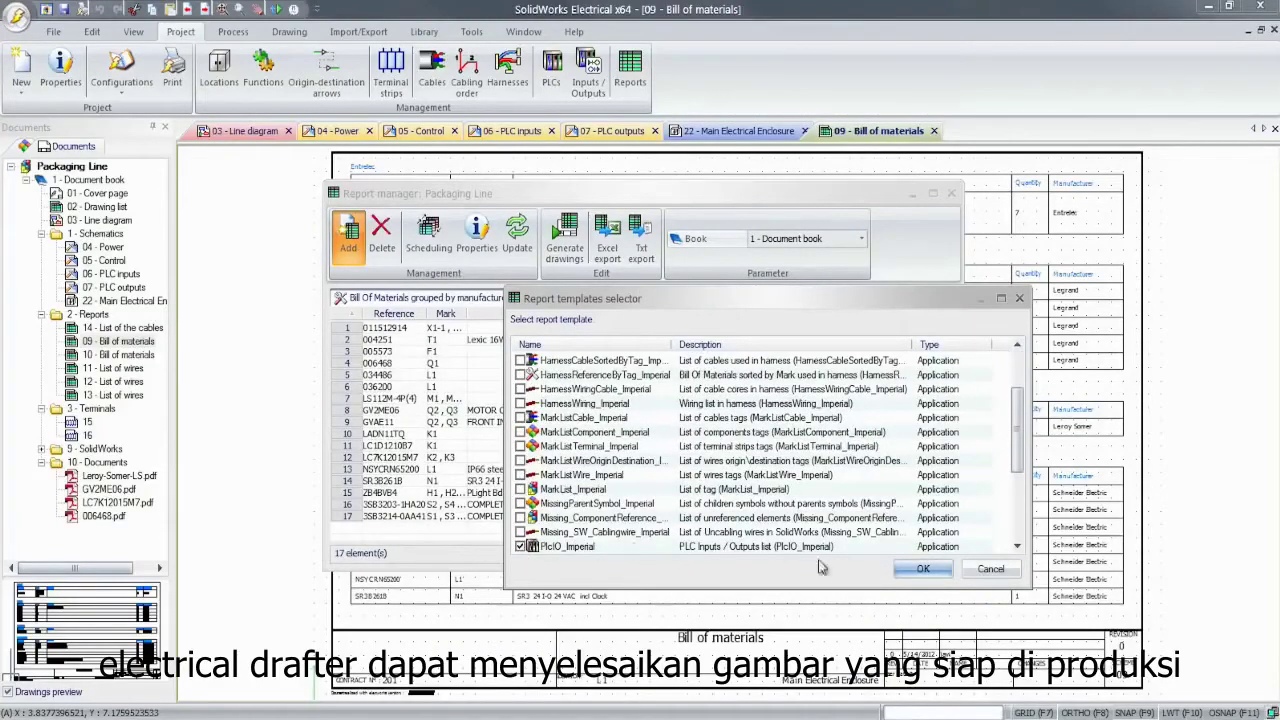
left_click(922, 568)
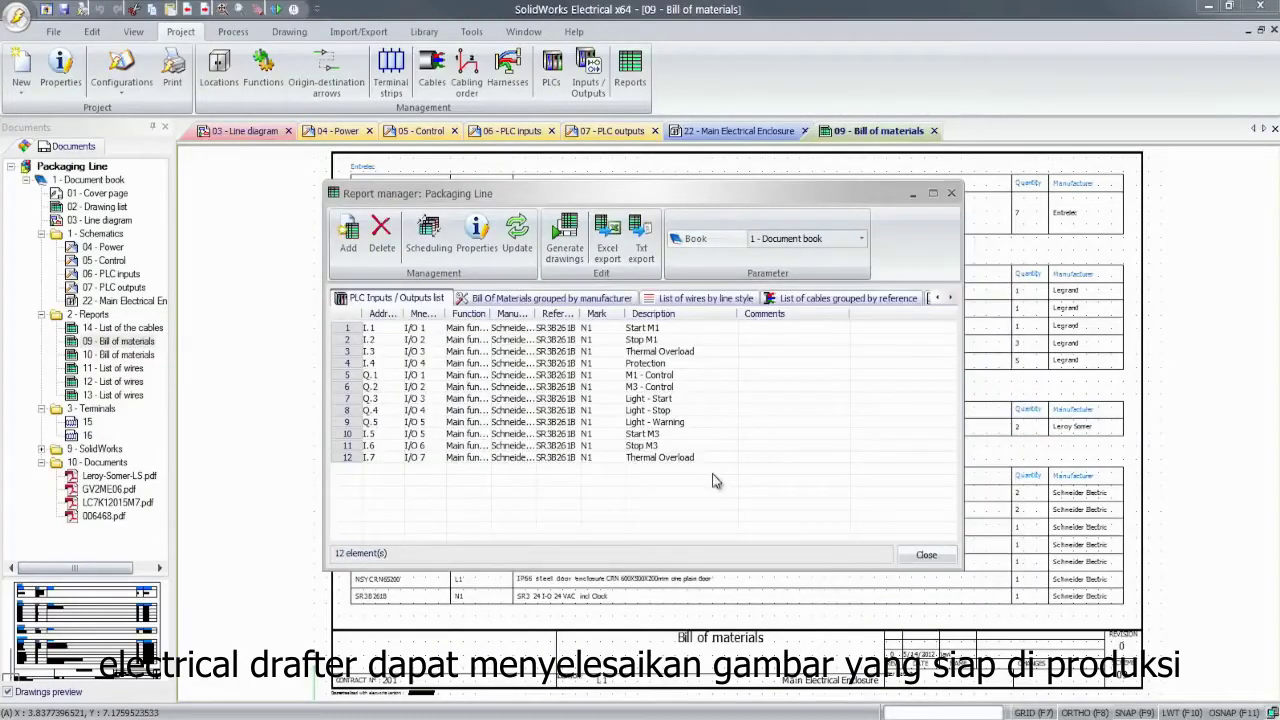
Generate the report drawings and open the 25 - PLC Inputs / Outputs list sheet
left_click(564, 242)
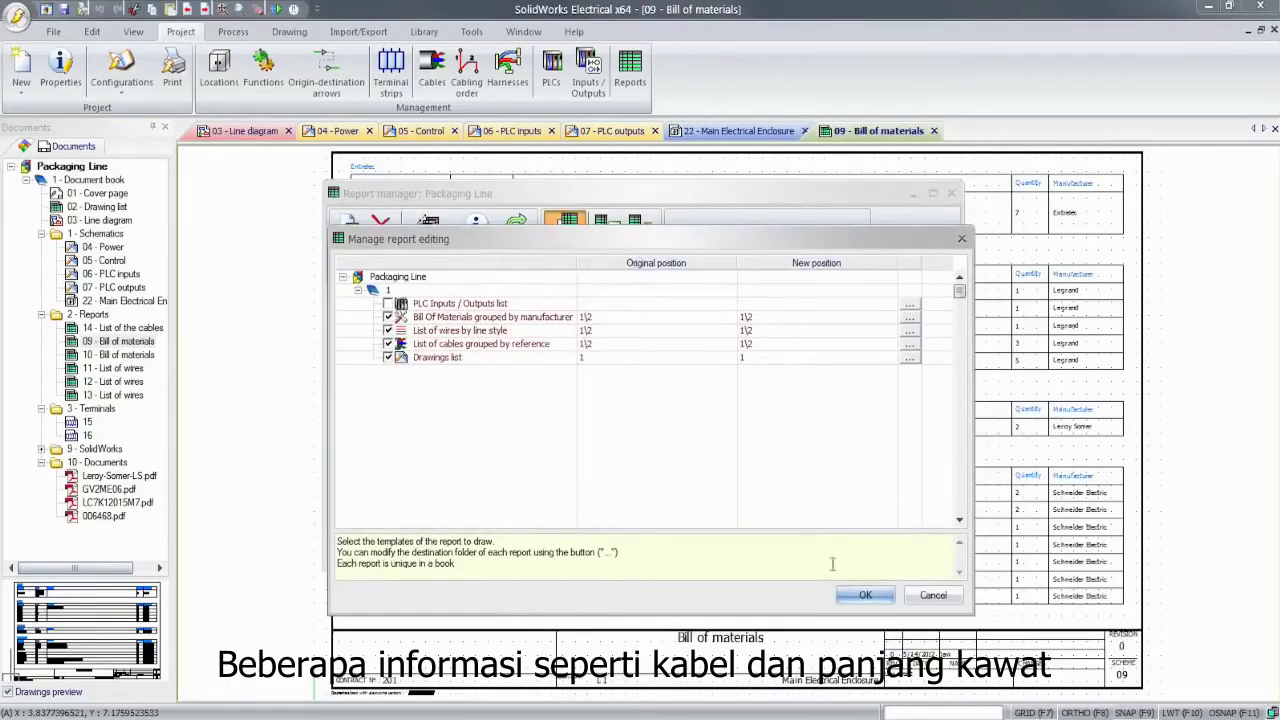
left_click(849, 600)
left_click(926, 554)
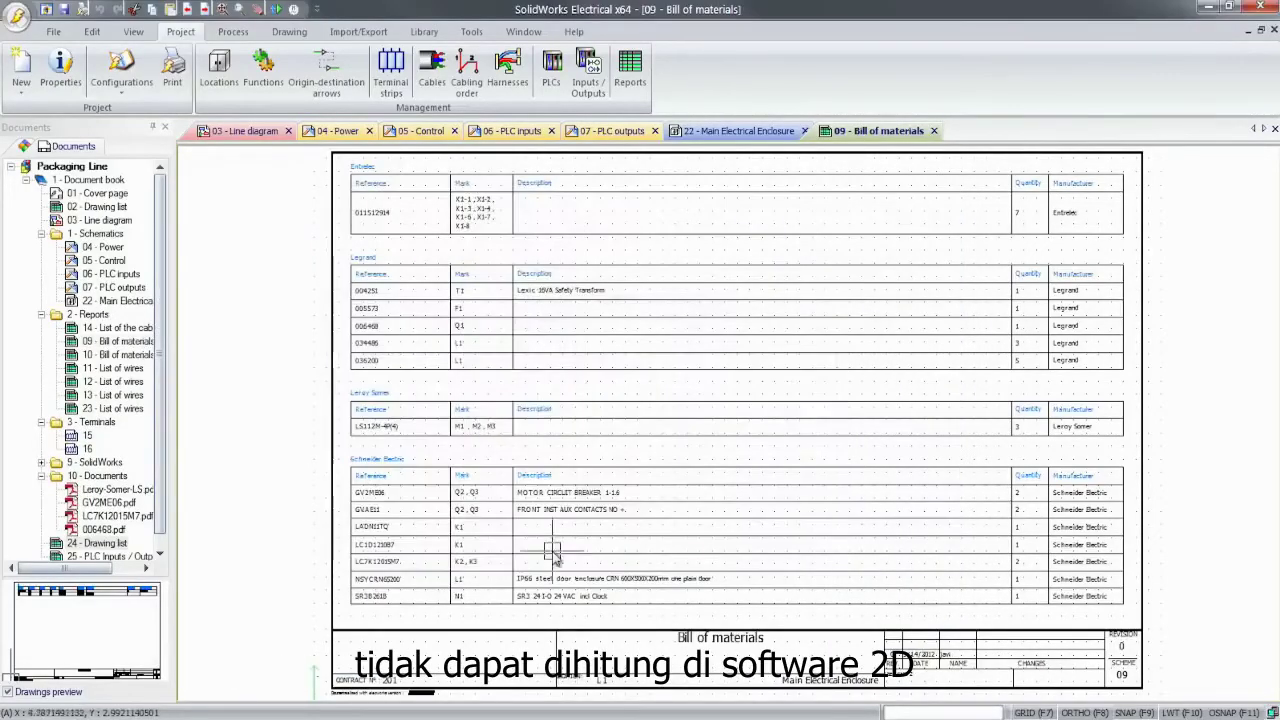
double_click(110, 545)
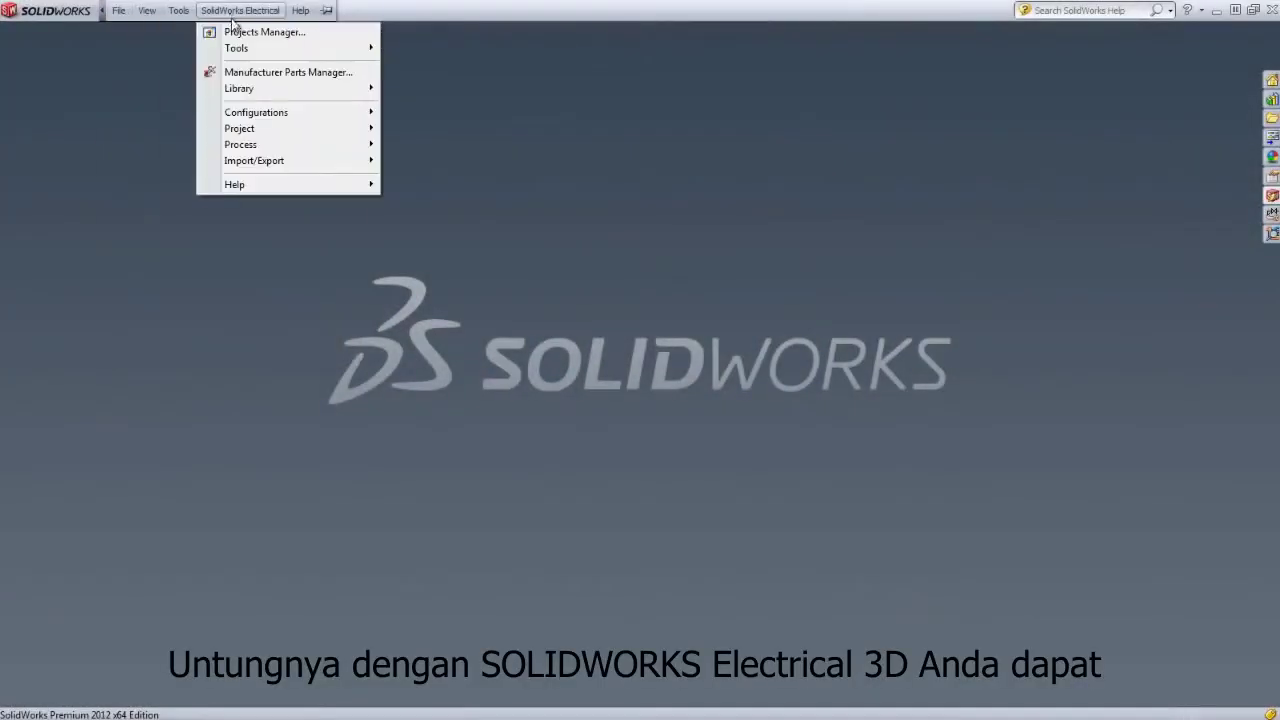
Open the Packaging Line project from the Projects Manager
left_click(236, 33)
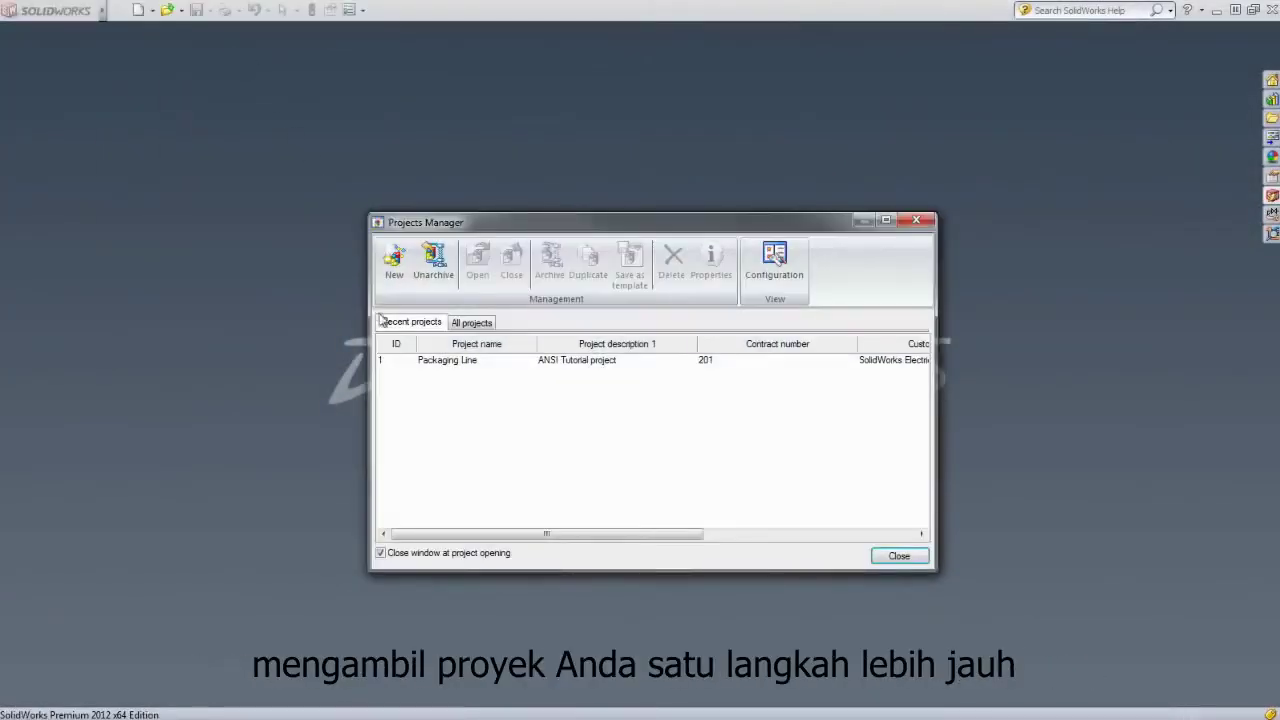
left_click(402, 362)
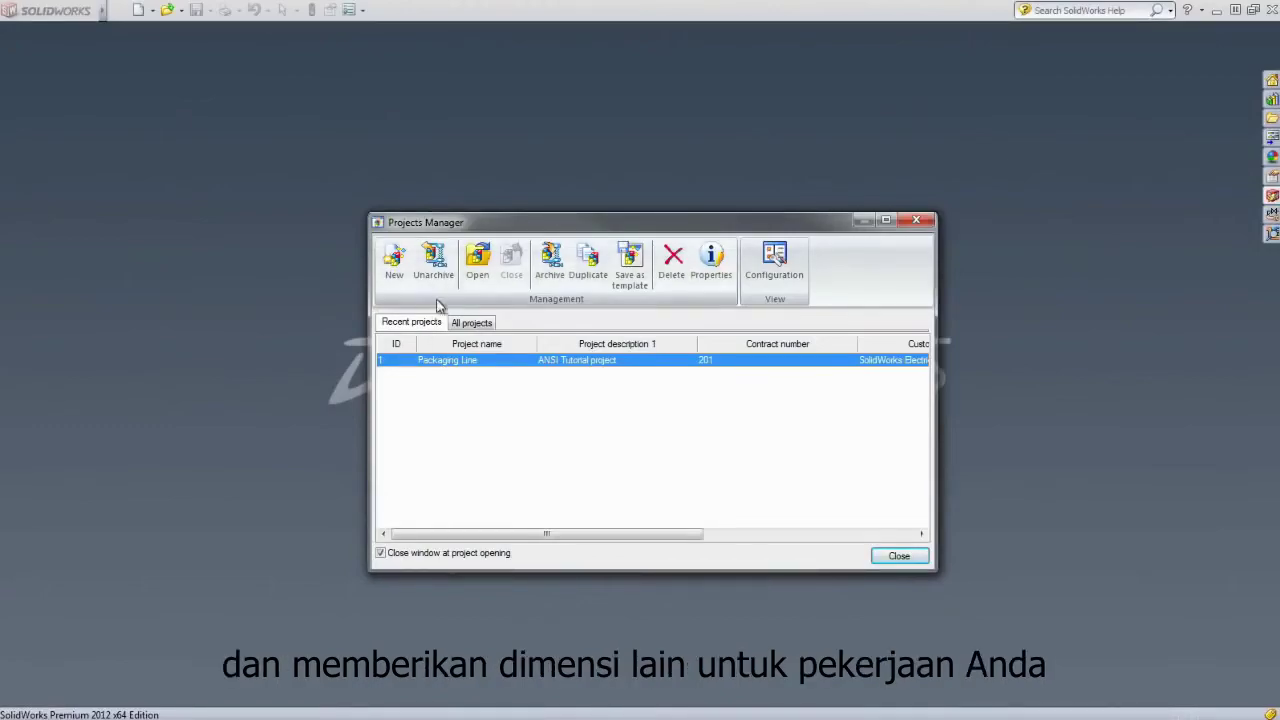
left_click(477, 258)
Open the ANSI Tutorial project assembly from the Document book's SolidWorks folder
left_click(1083, 67)
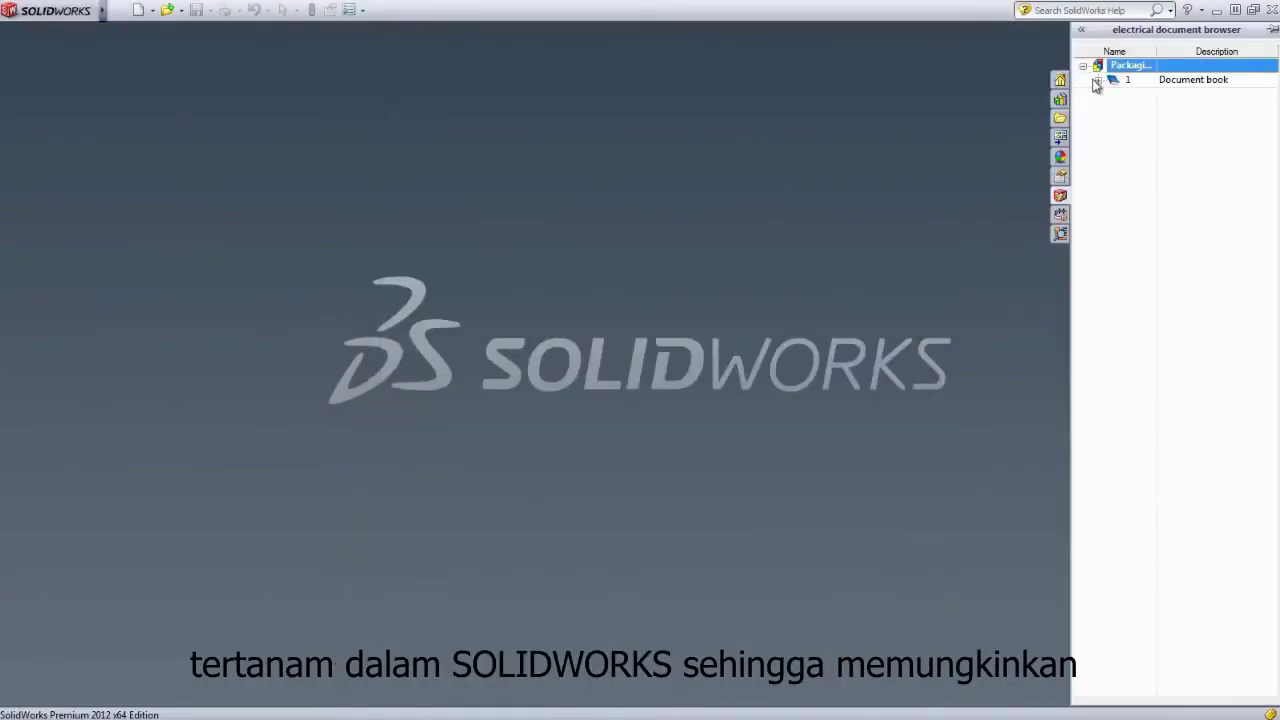
left_click(1097, 80)
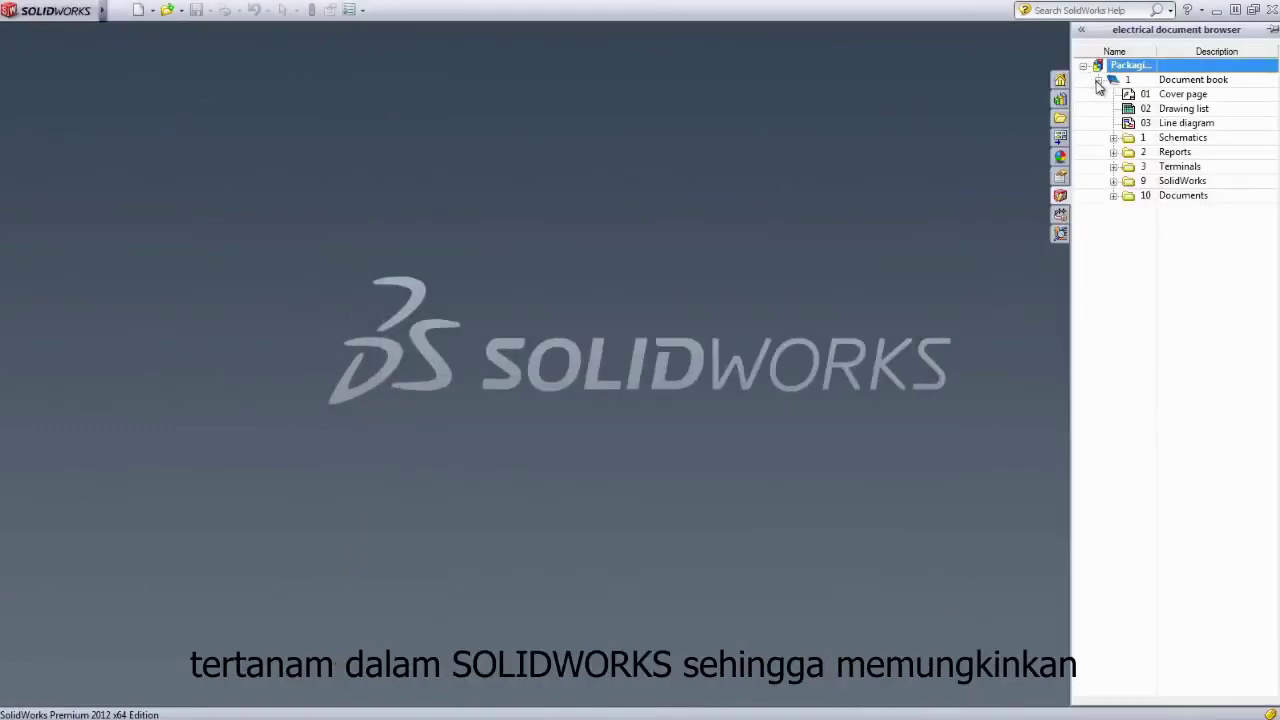
left_click(1113, 181)
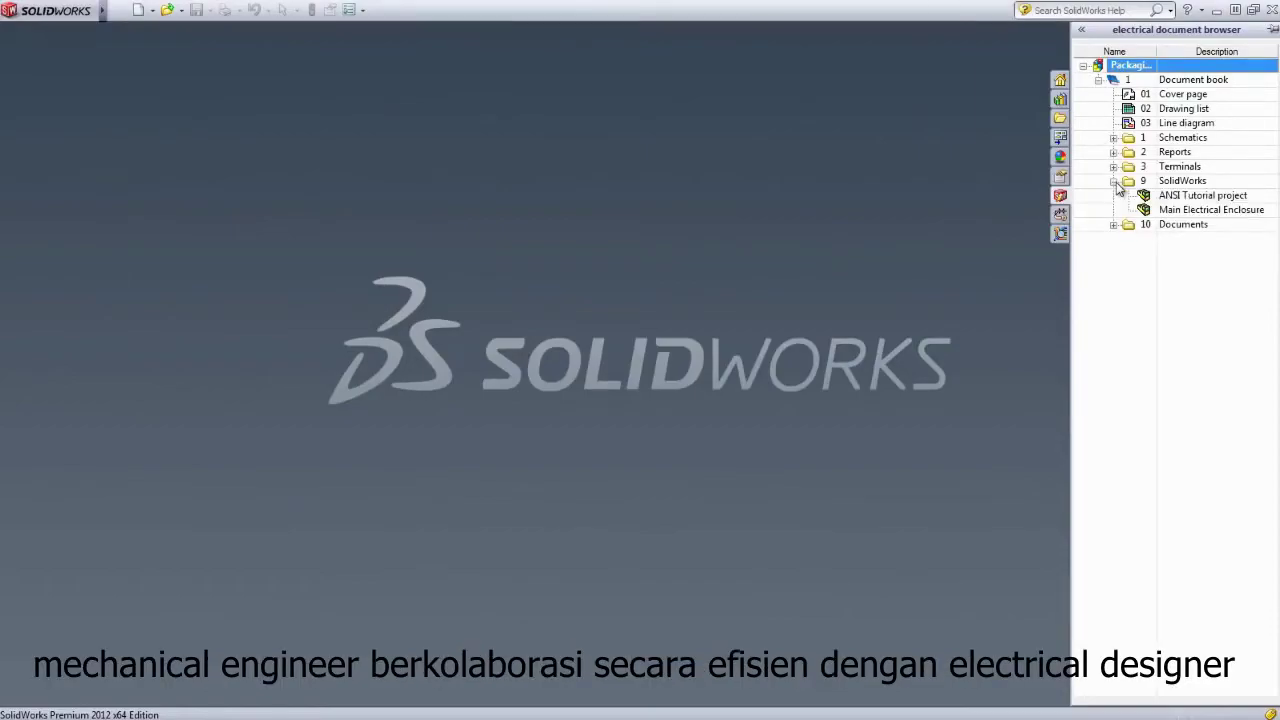
left_click(1179, 196)
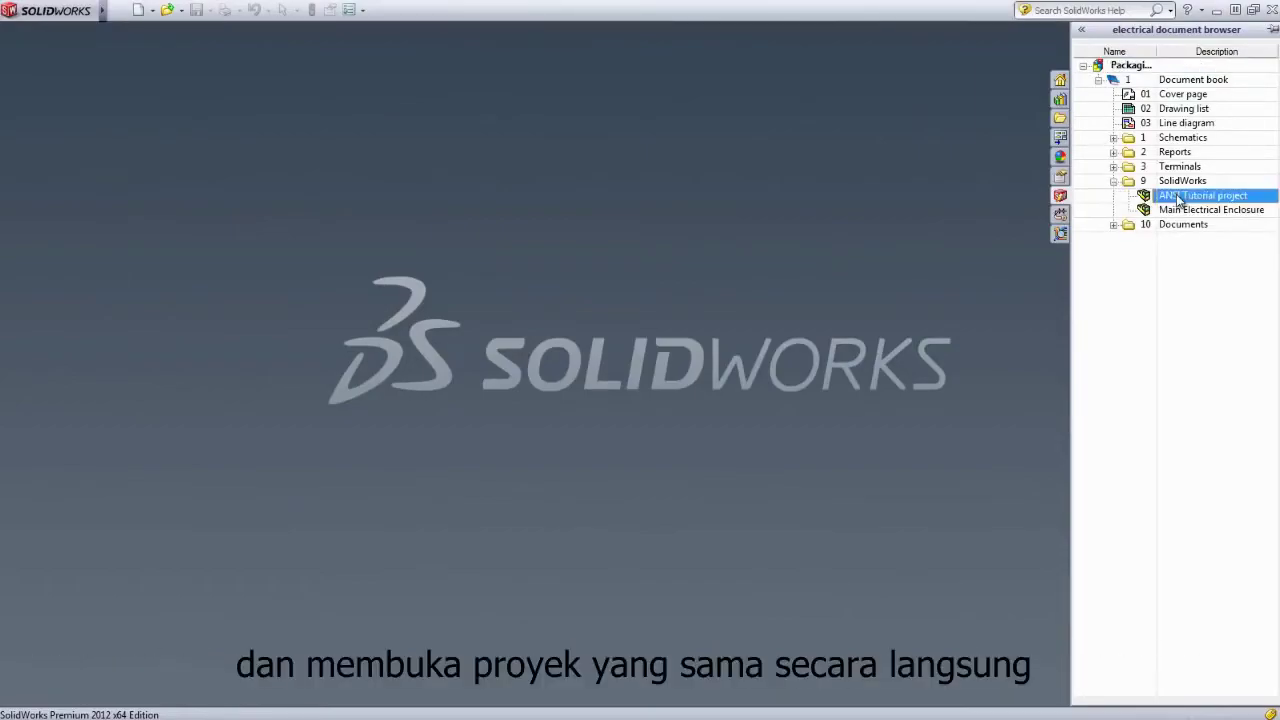
double_click(1175, 196)
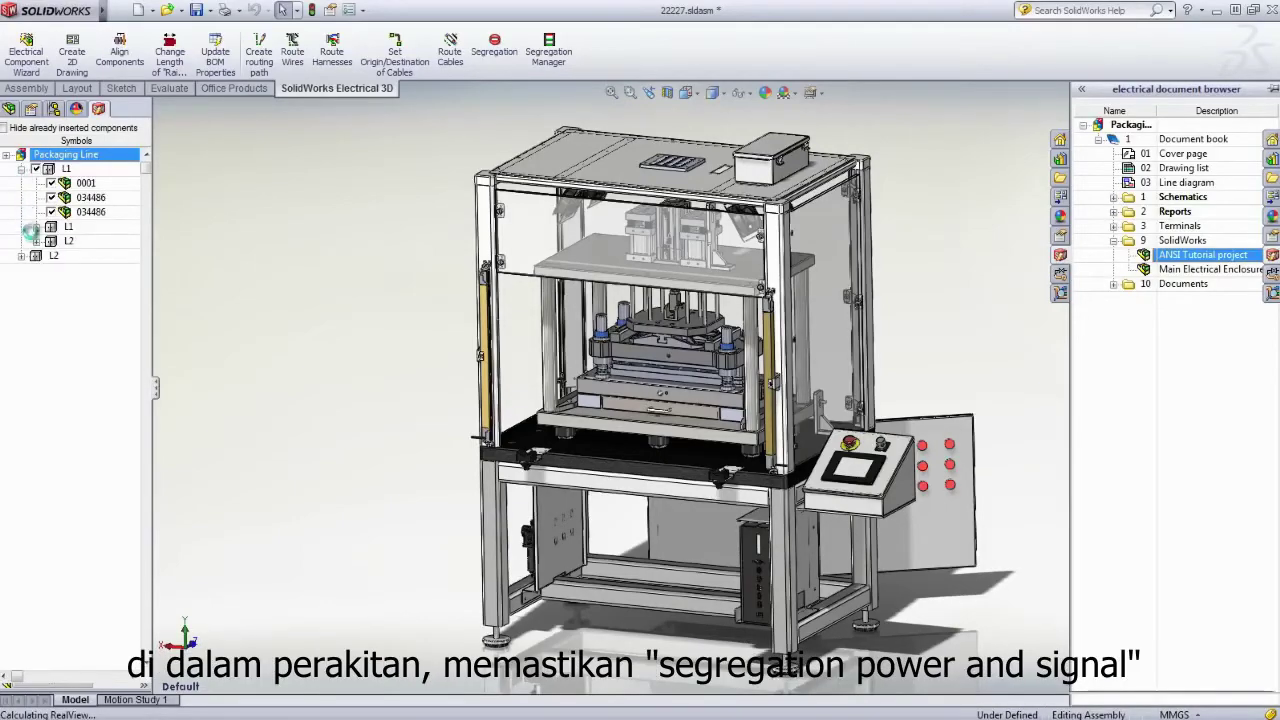
Expand location L2 and its F1 and K1 components in the electrical components tree
left_click(36, 241)
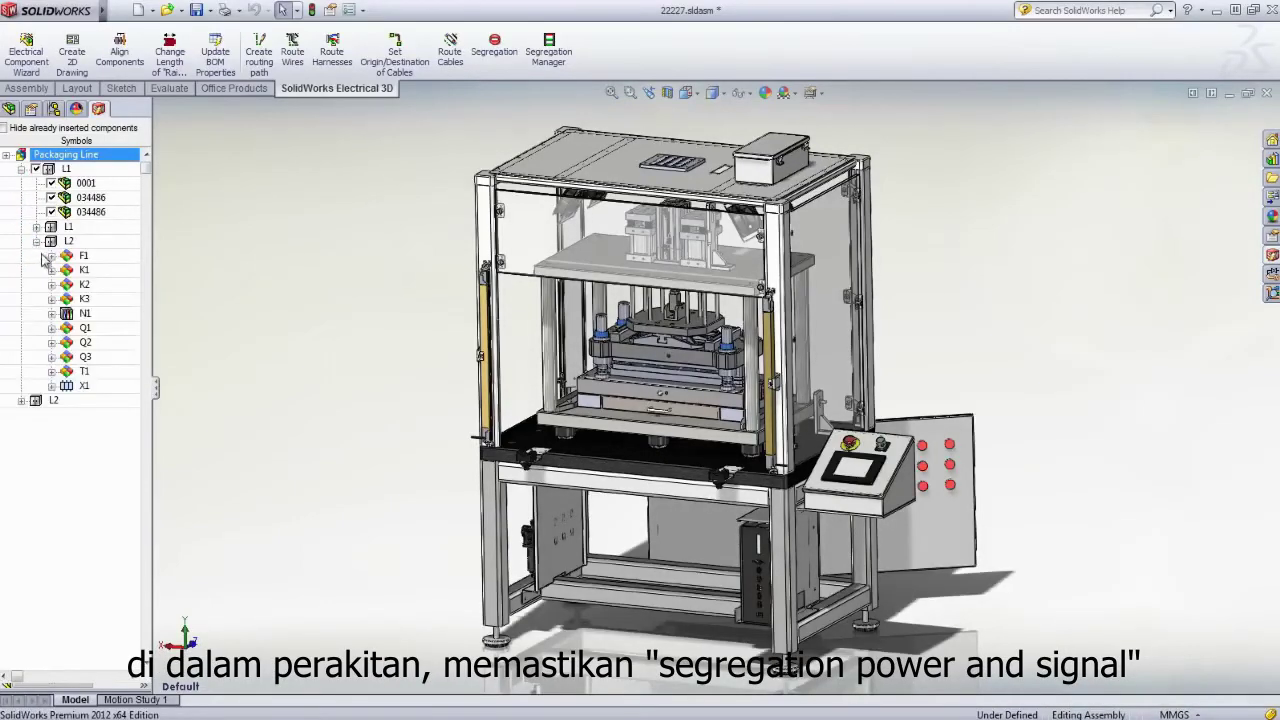
left_click(51, 256)
left_click(52, 285)
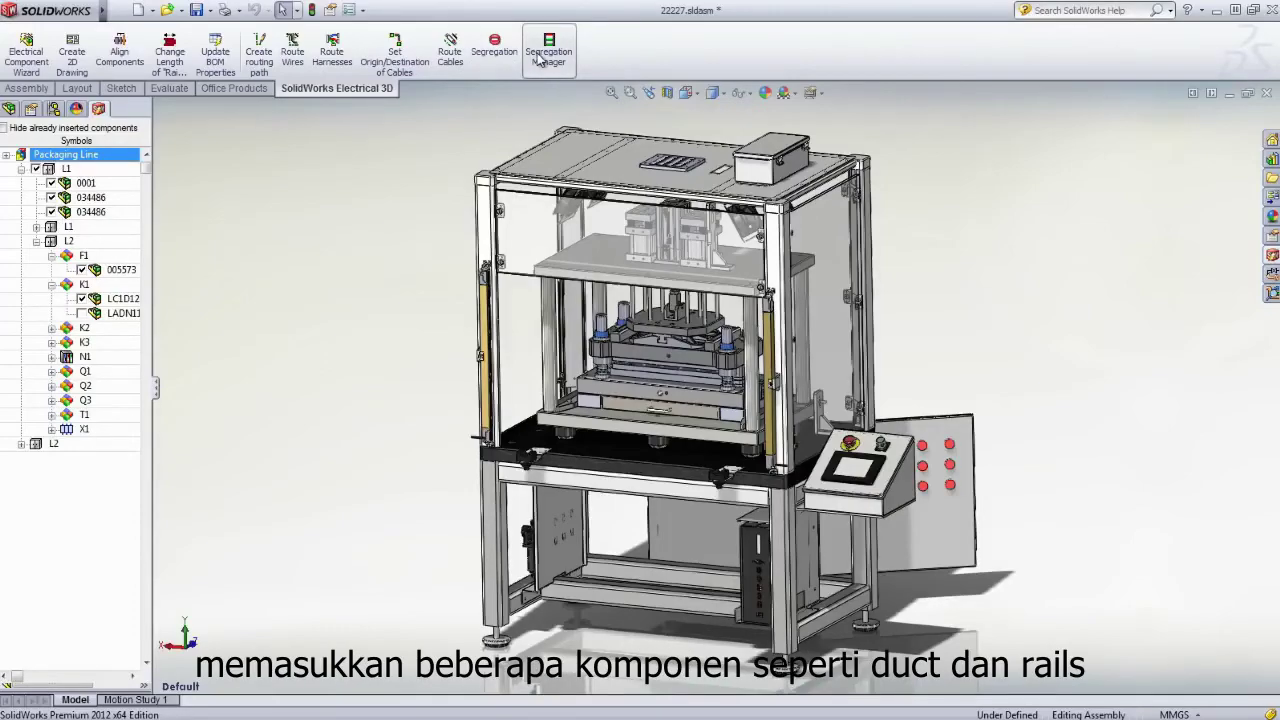
left_click(292, 55)
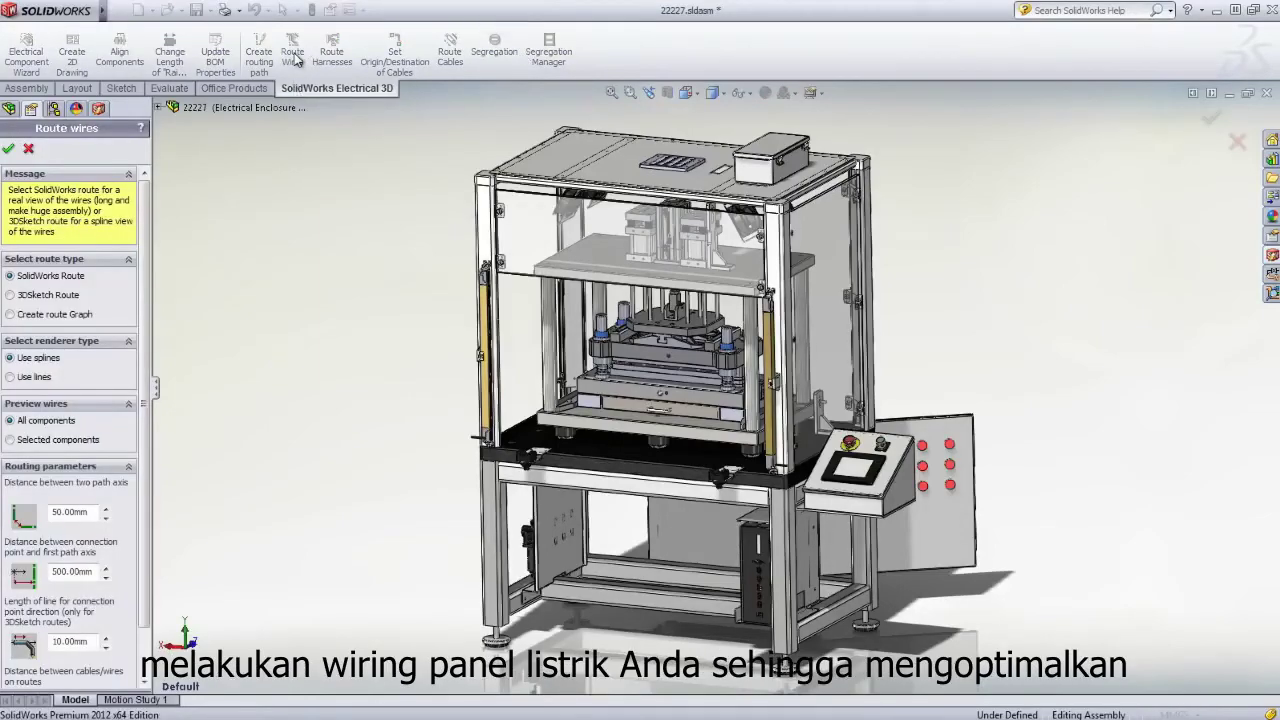
Switch to the Electrical Panel view orientation and accept wire routing with default settings
left_click(697, 93)
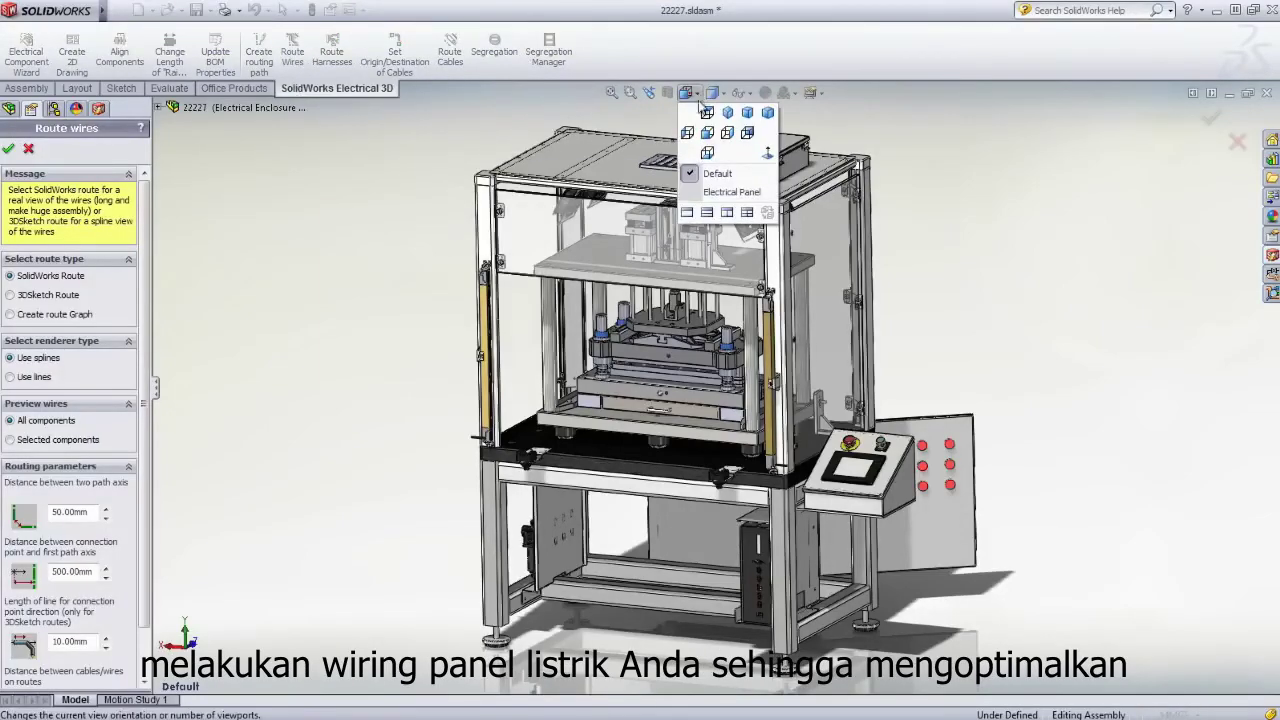
left_click(703, 192)
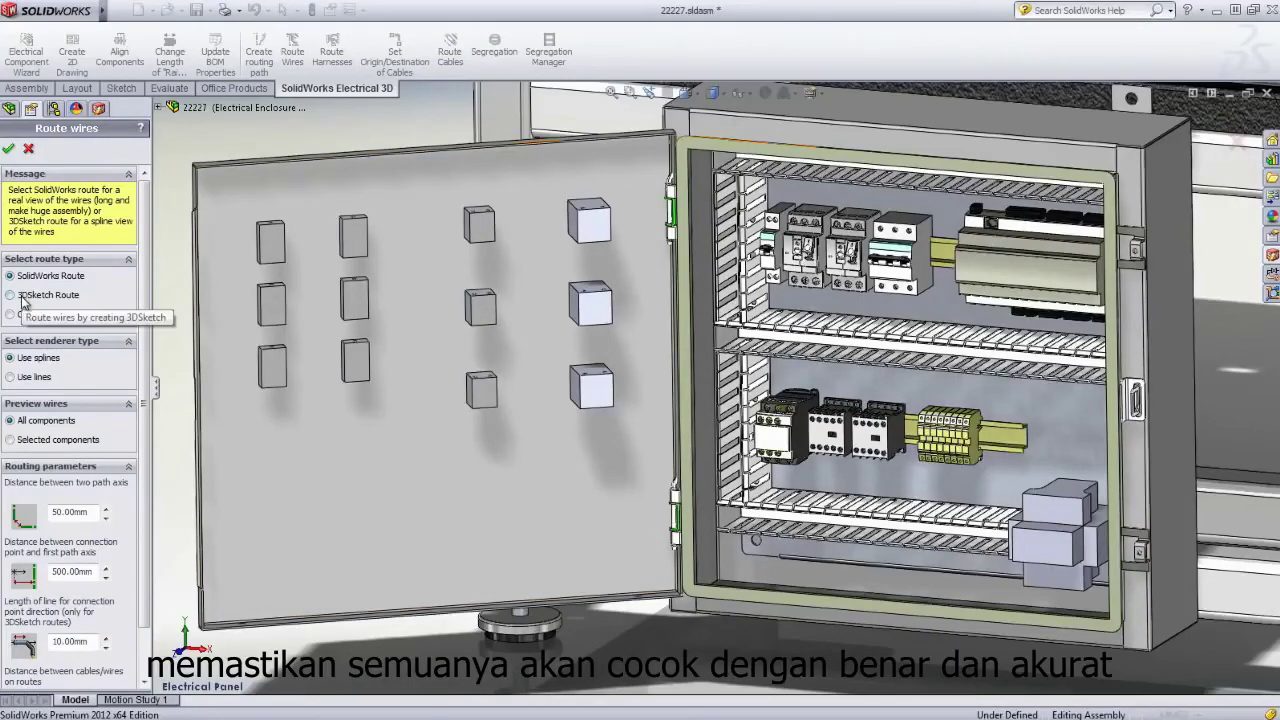
left_click(8, 150)
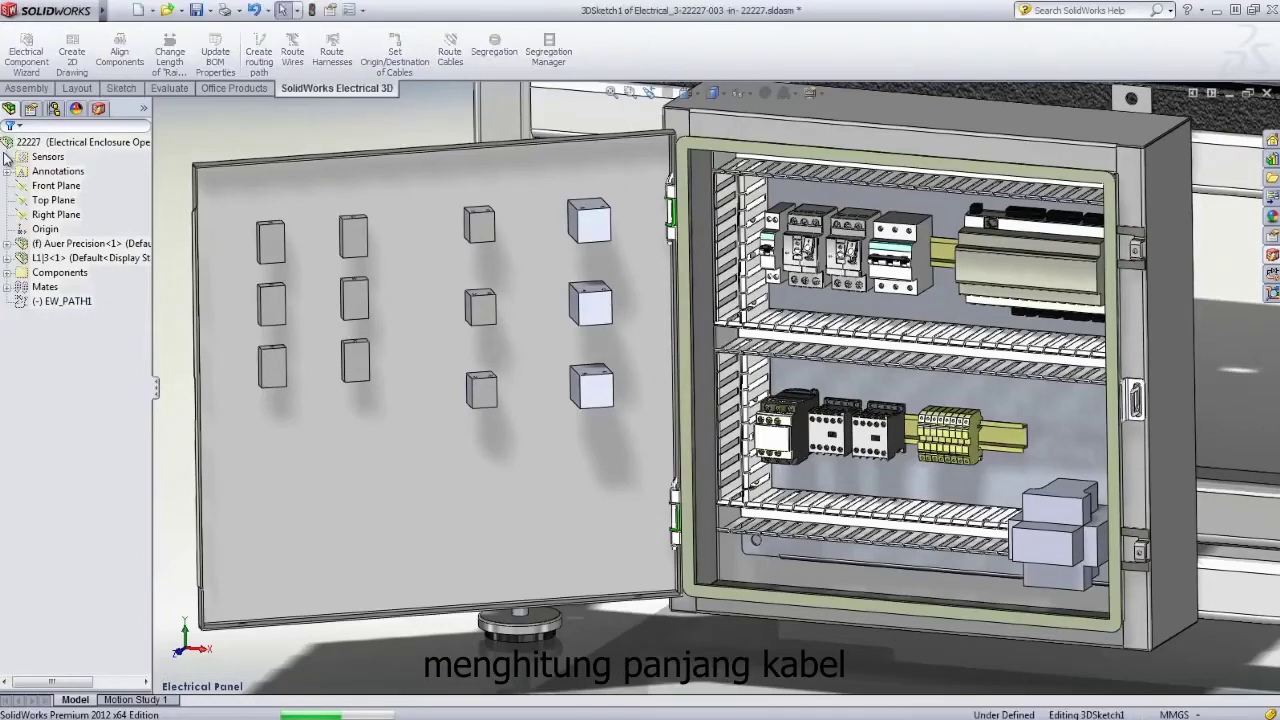